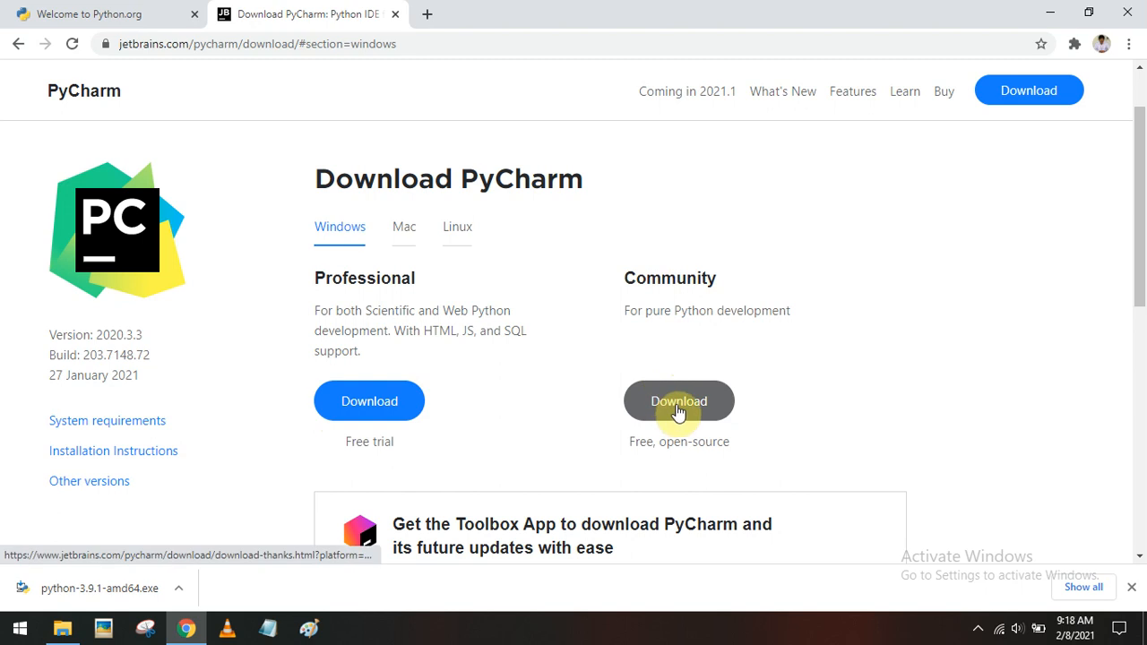
# Download the free PyCharm Community edition for Windows and save the pycharm-community-2020.3.3 installer in the Documents folder
pyautogui.click(683, 403)
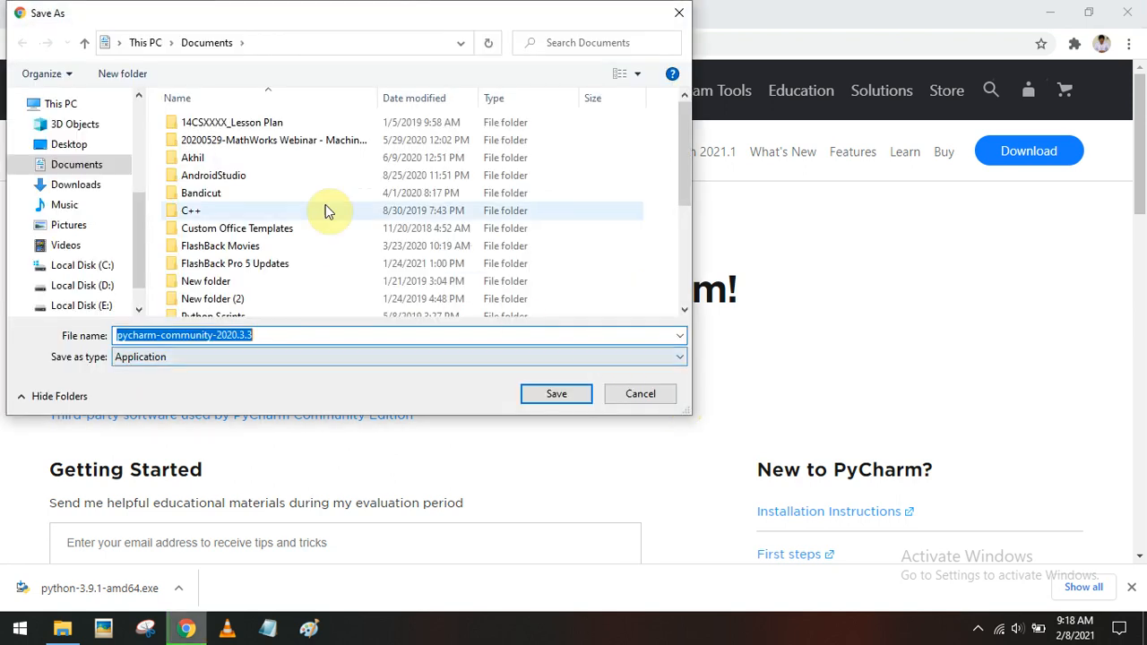
pyautogui.click(551, 399)
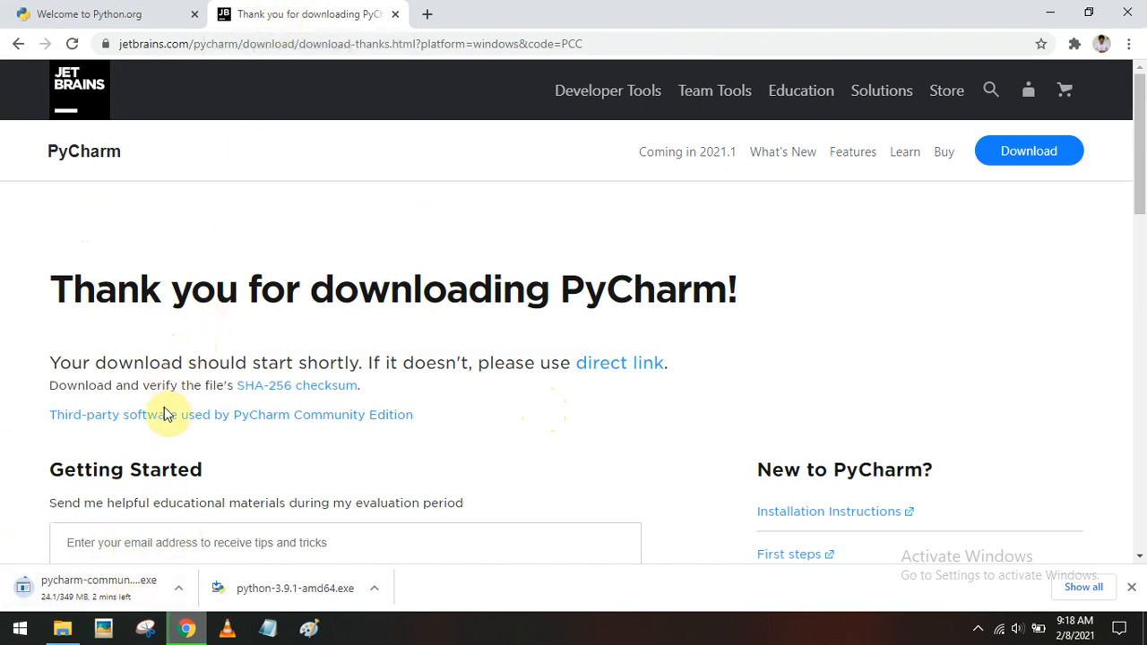
# Switch to File Explorer and install Python 3.9.1 from the python-3.9.1-amd64 installer with the default settings
pyautogui.click(70, 629)
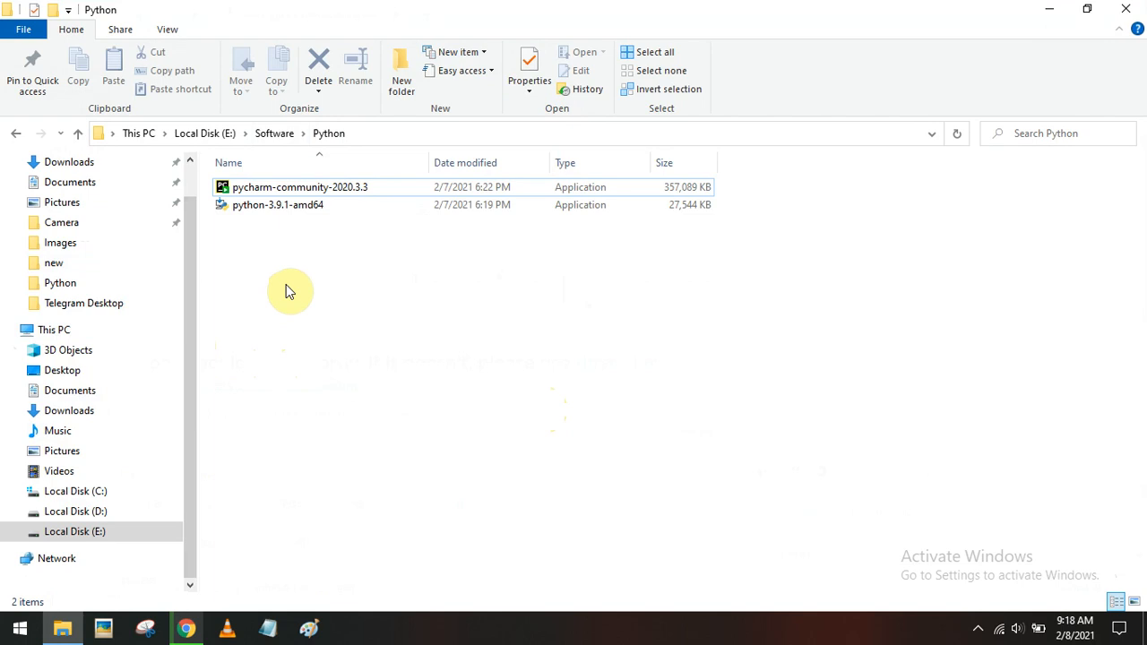
pyautogui.click(291, 216)
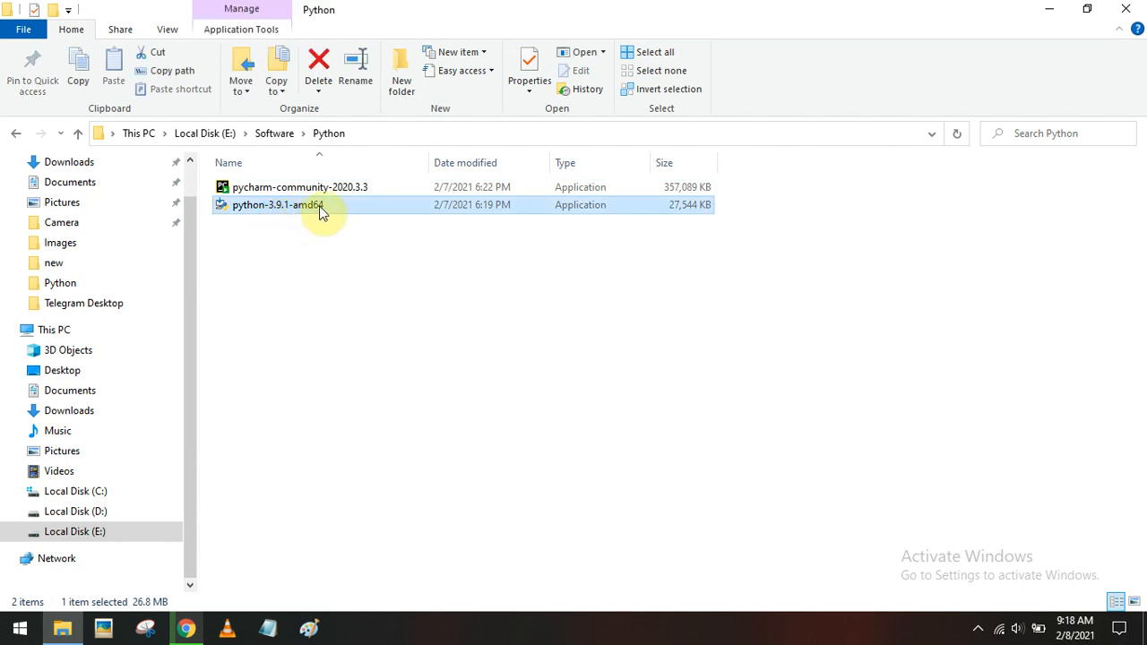
pyautogui.click(284, 190)
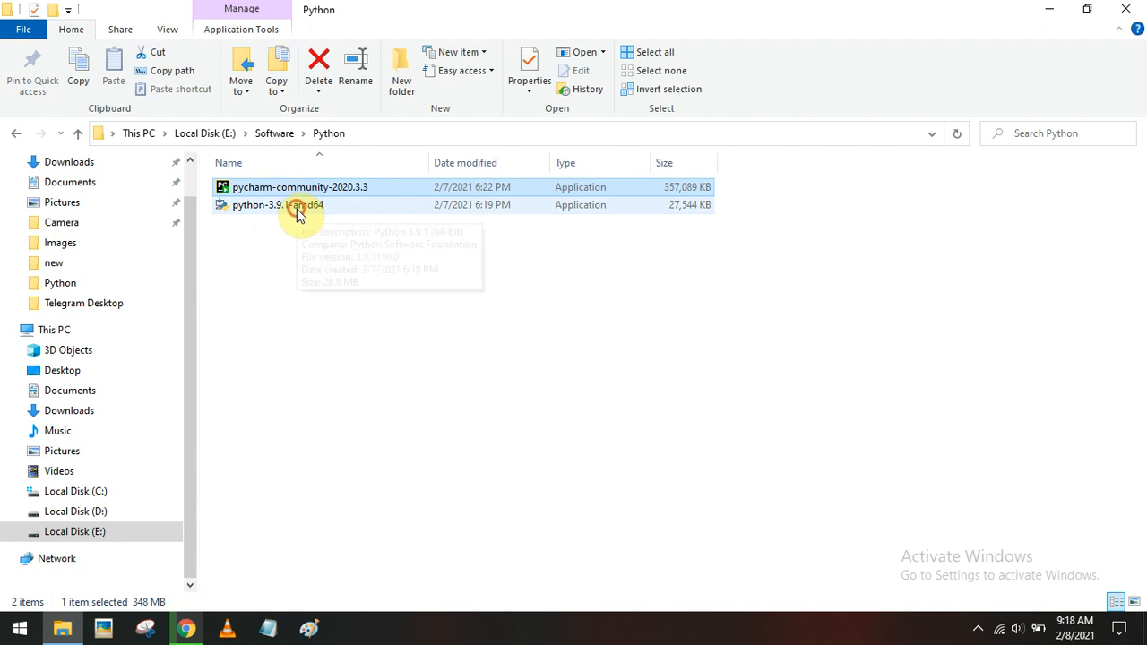
pyautogui.click(299, 212)
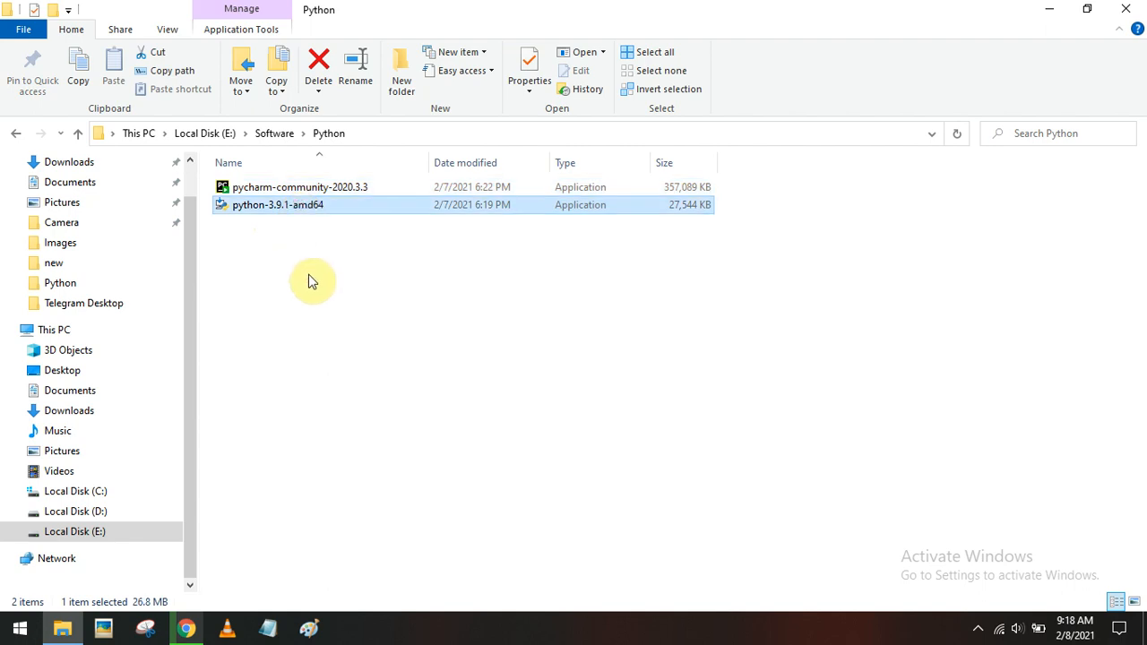
pyautogui.doubleClick(291, 207)
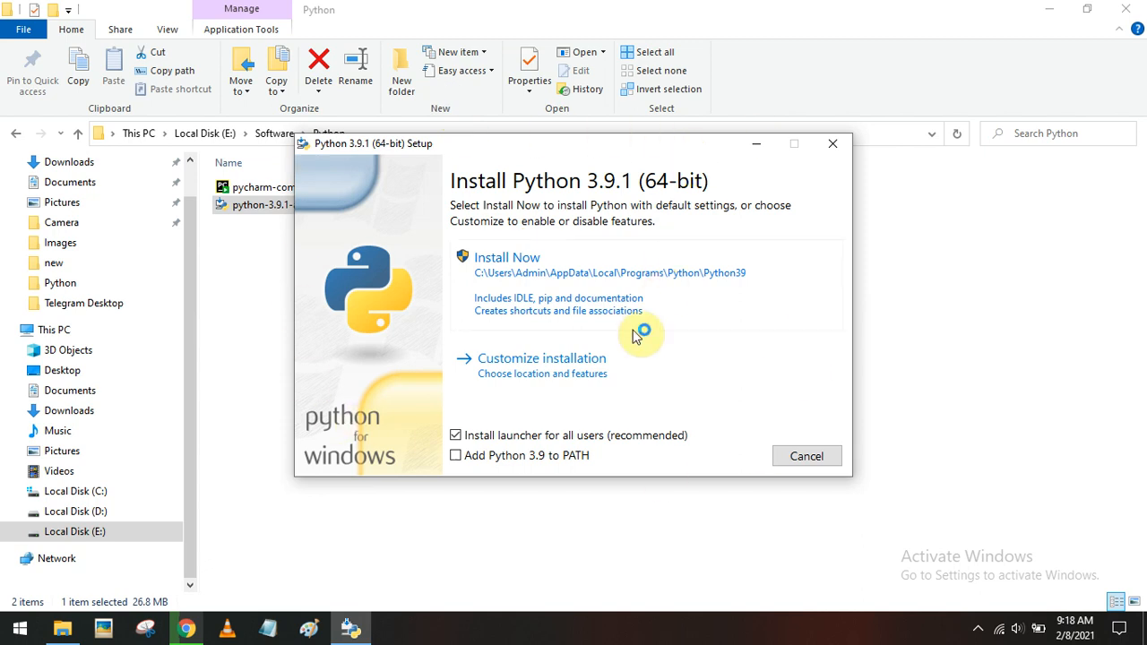
pyautogui.click(518, 282)
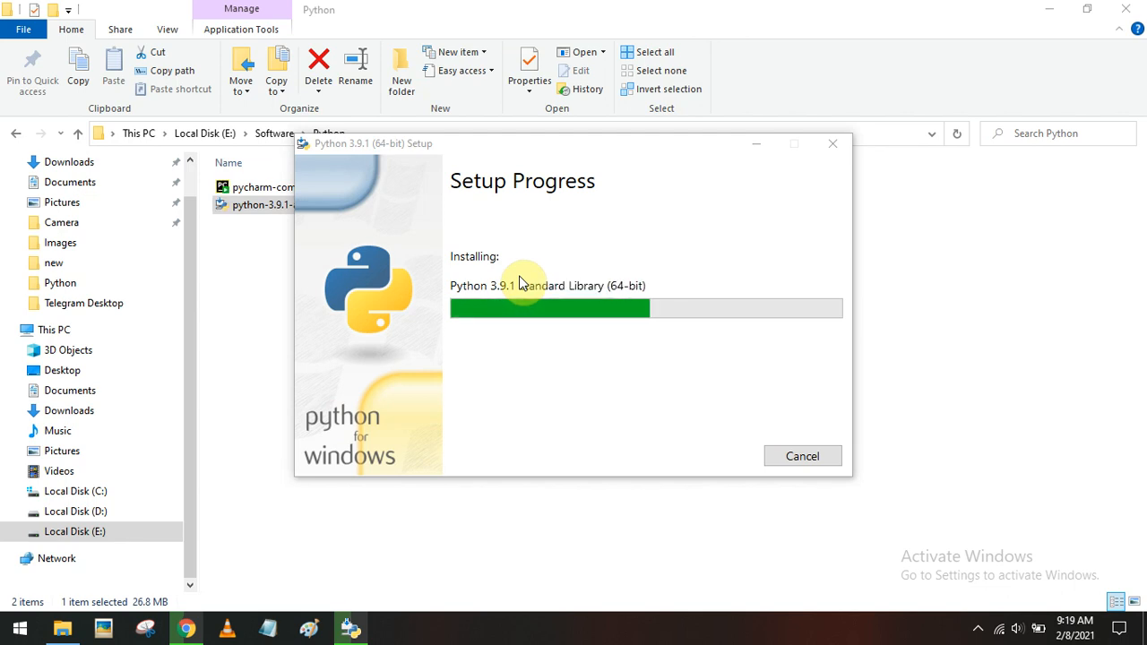
pyautogui.moveTo(350, 628)
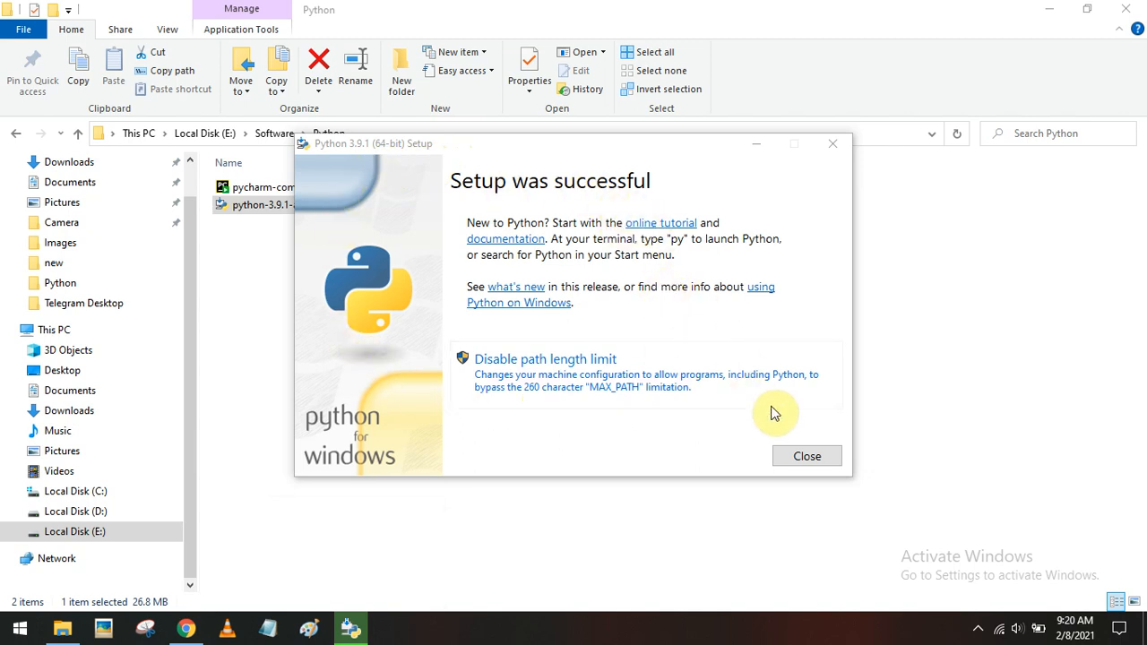
pyautogui.click(803, 457)
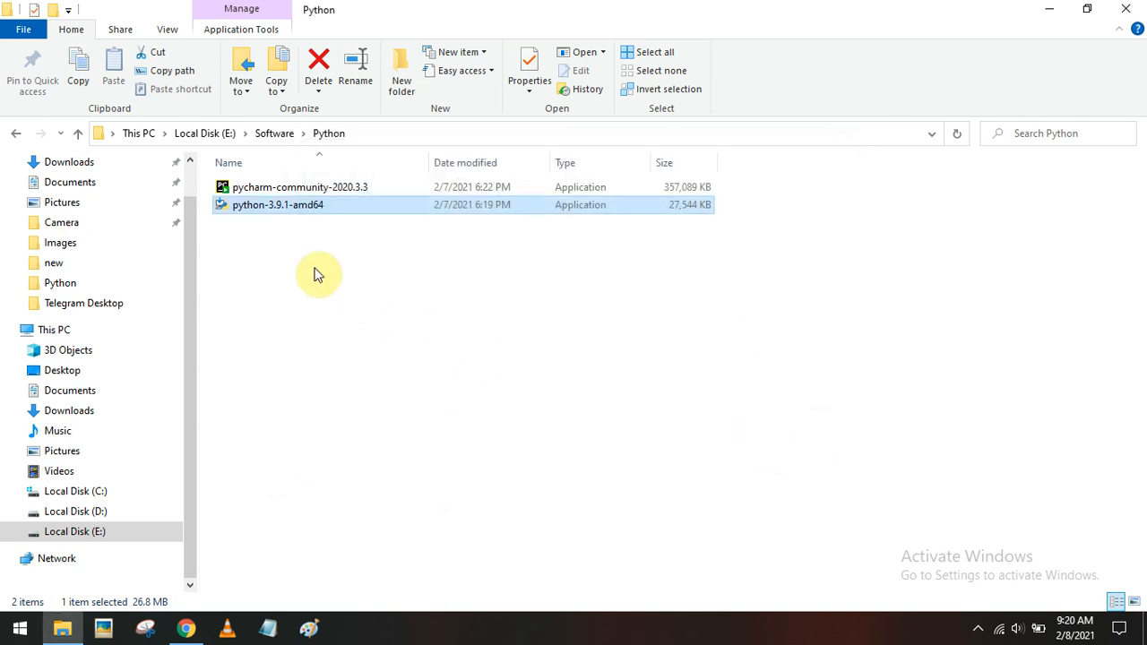
# Install PyCharm from pycharm-community-2020.3.3 in the default location, adding a 64-bit launcher desktop shortcut and keeping the JetBrains Start menu folder
pyautogui.doubleClick(283, 193)
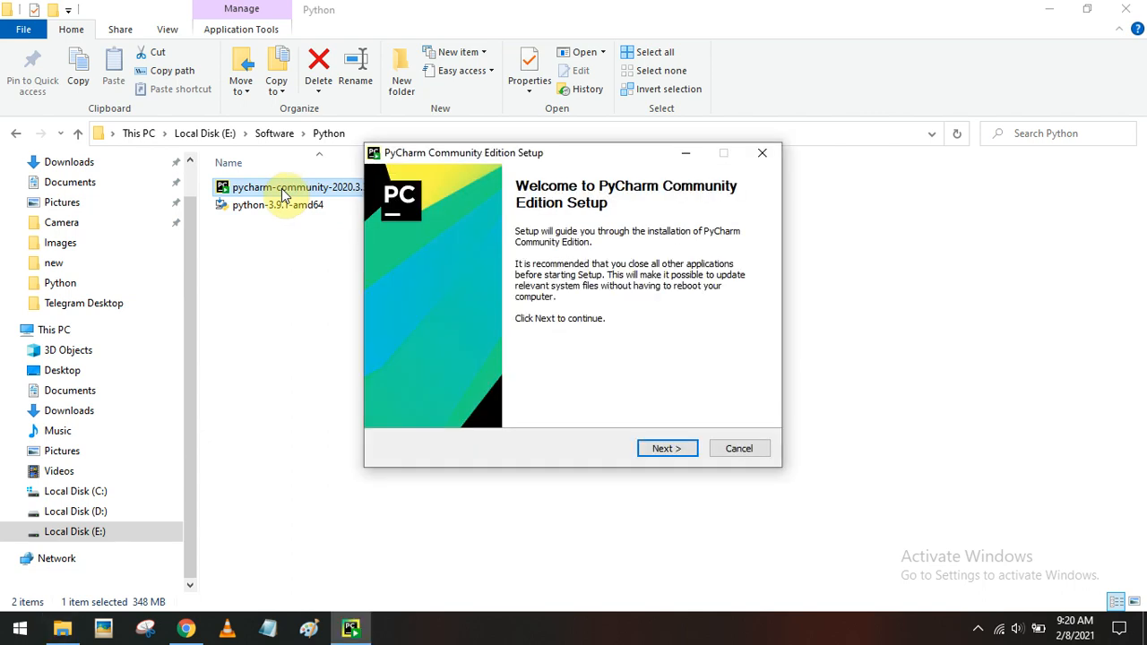
pyautogui.click(668, 452)
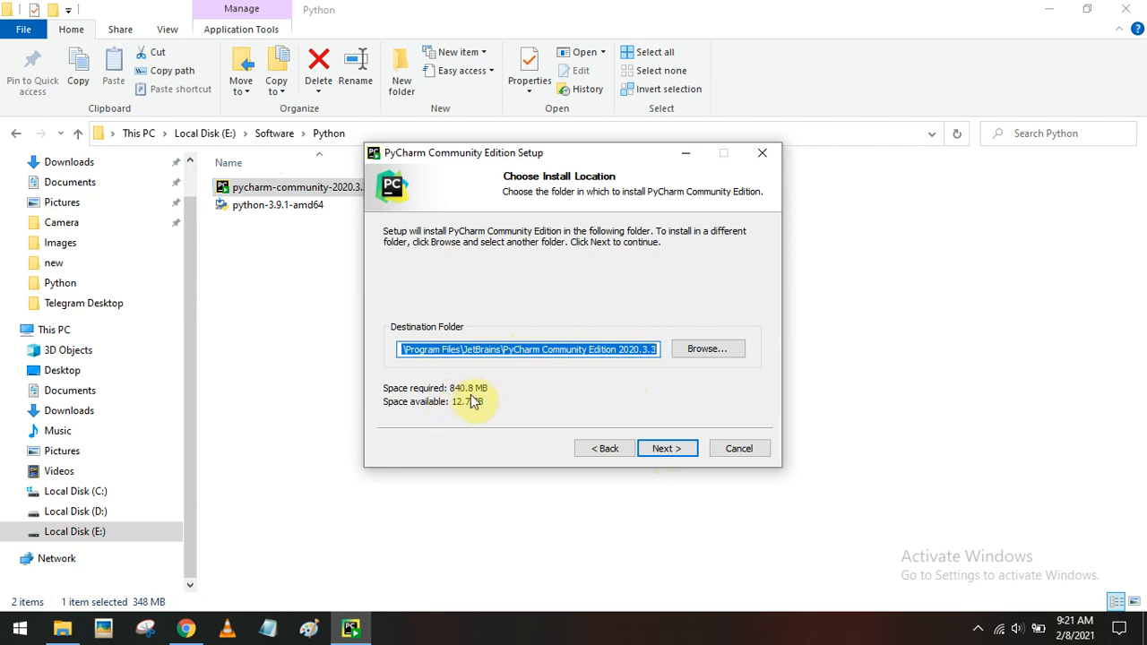
pyautogui.click(666, 450)
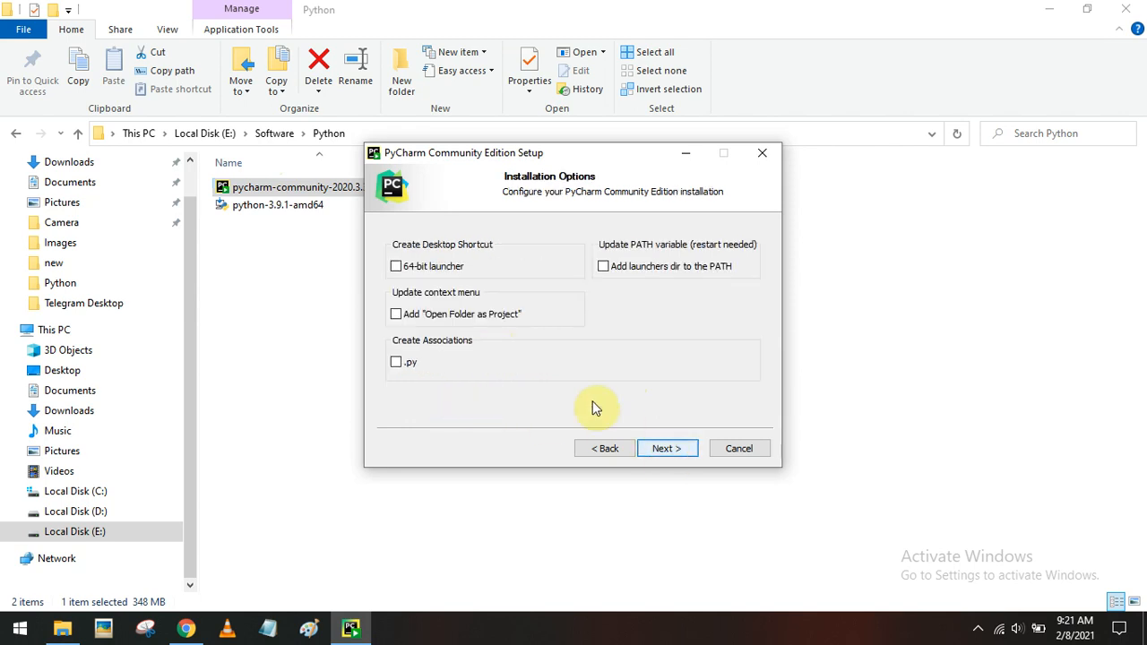
pyautogui.click(396, 267)
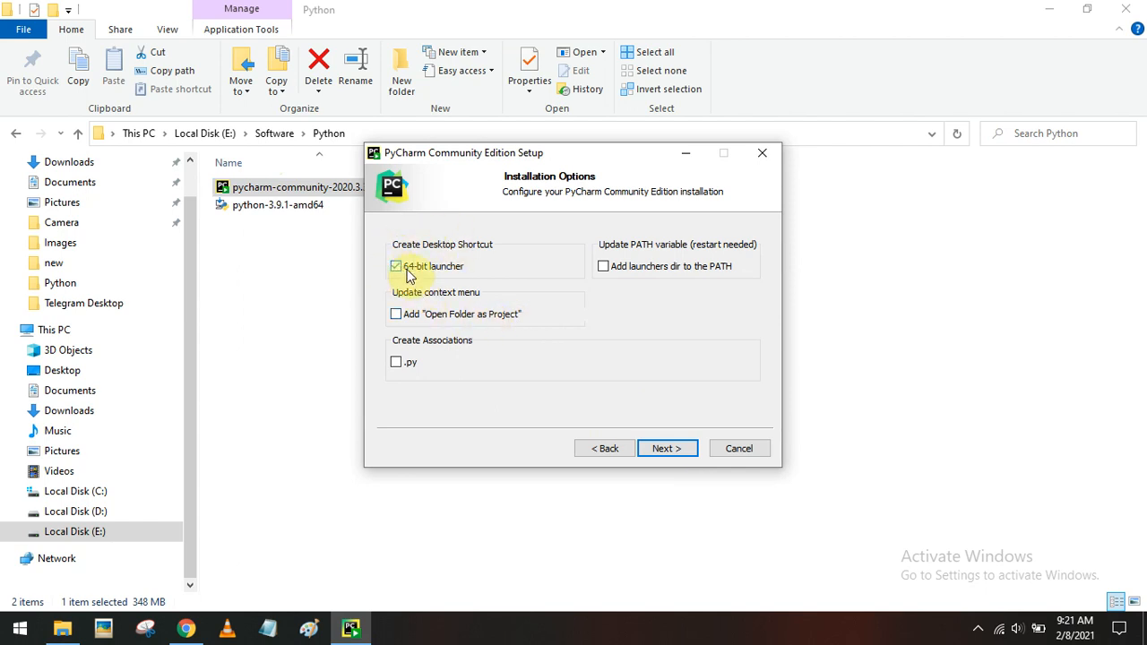
pyautogui.click(671, 449)
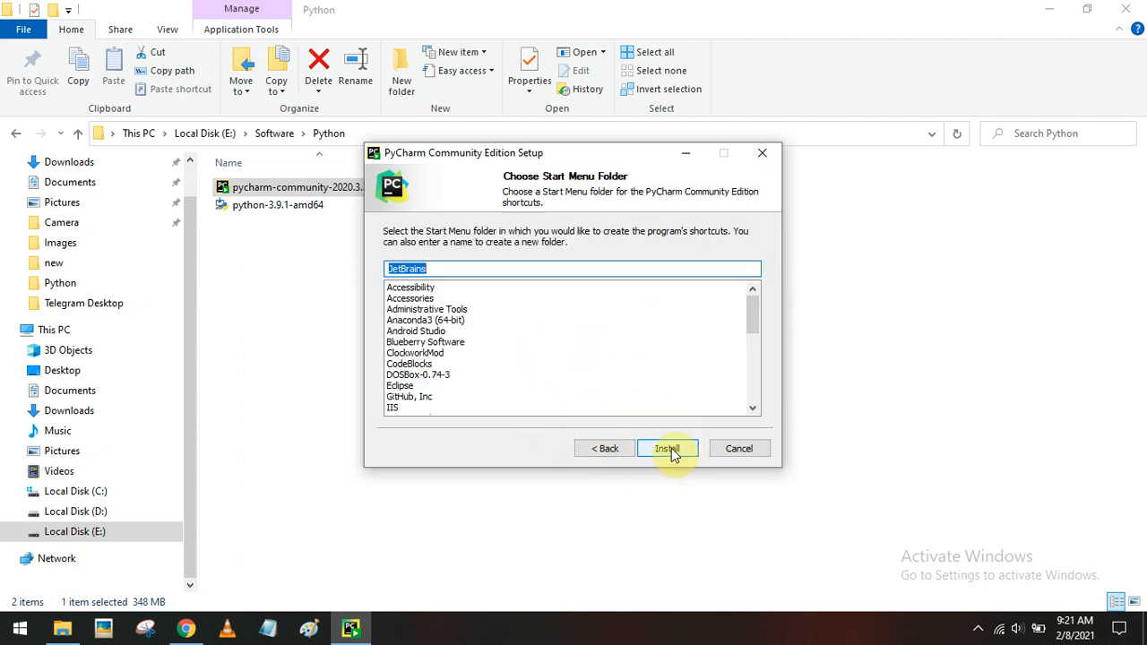
pyautogui.click(672, 450)
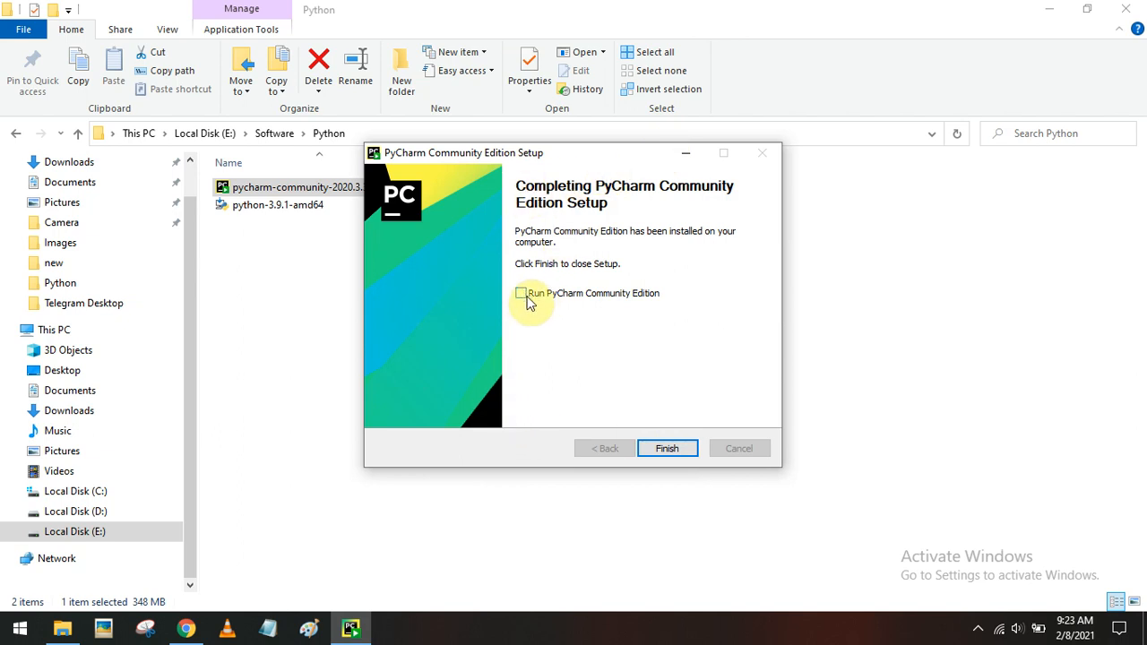
pyautogui.click(668, 449)
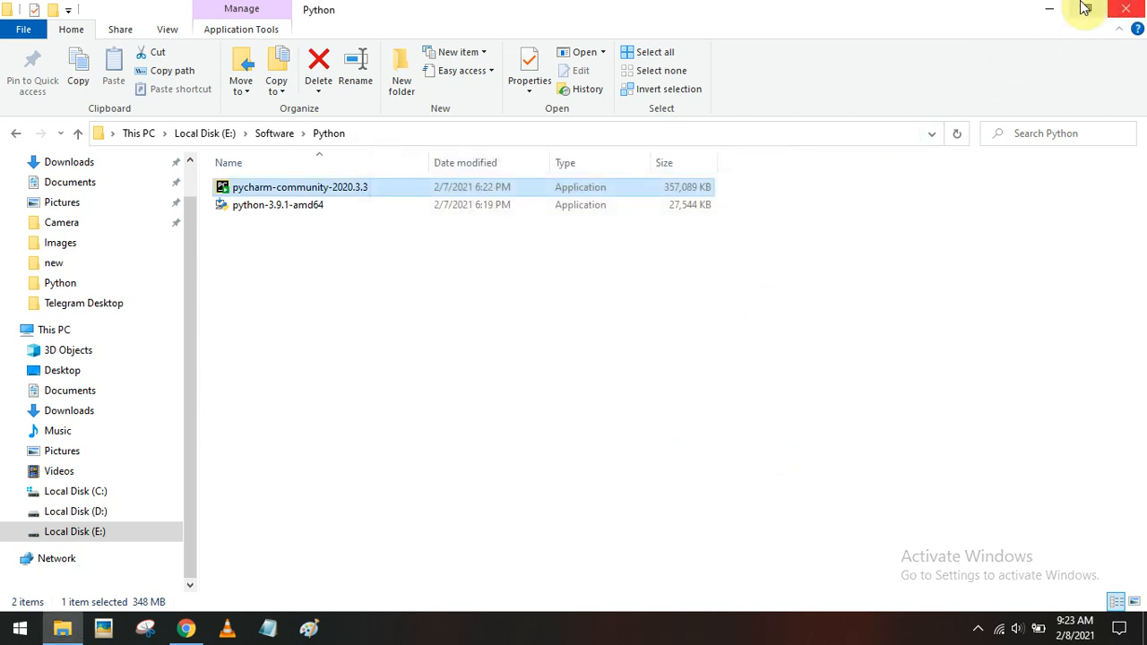
# Clear the open windows, launch PyCharm Community Edition from its desktop shortcut, and start a new project
pyautogui.click(1125, 9)
pyautogui.click(1049, 9)
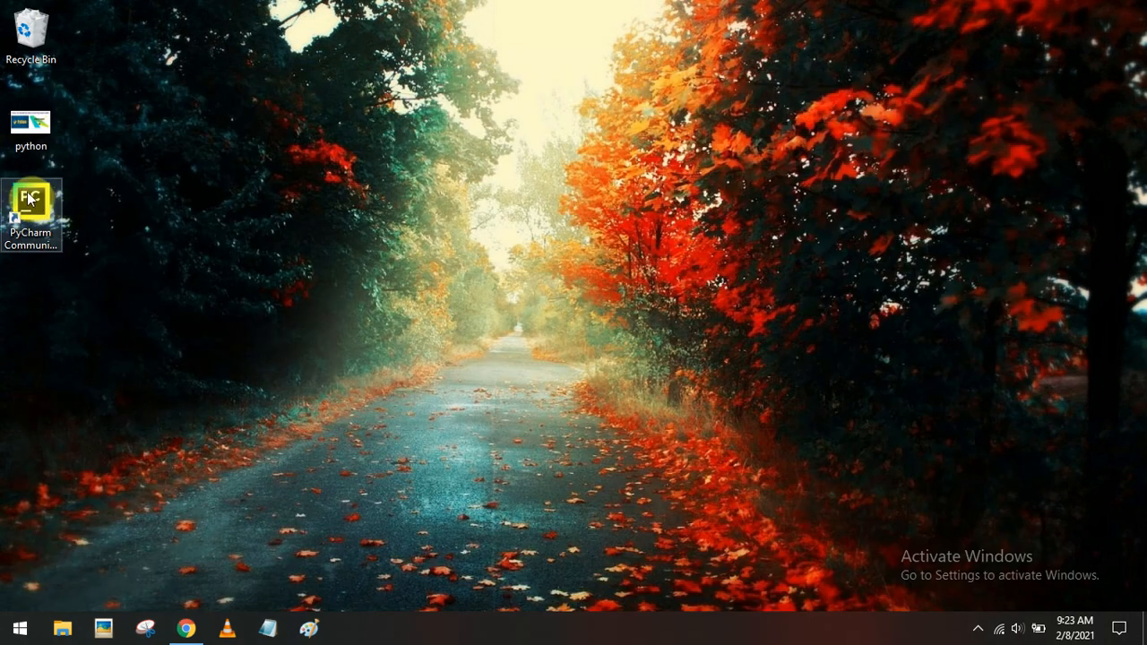
pyautogui.click(29, 239)
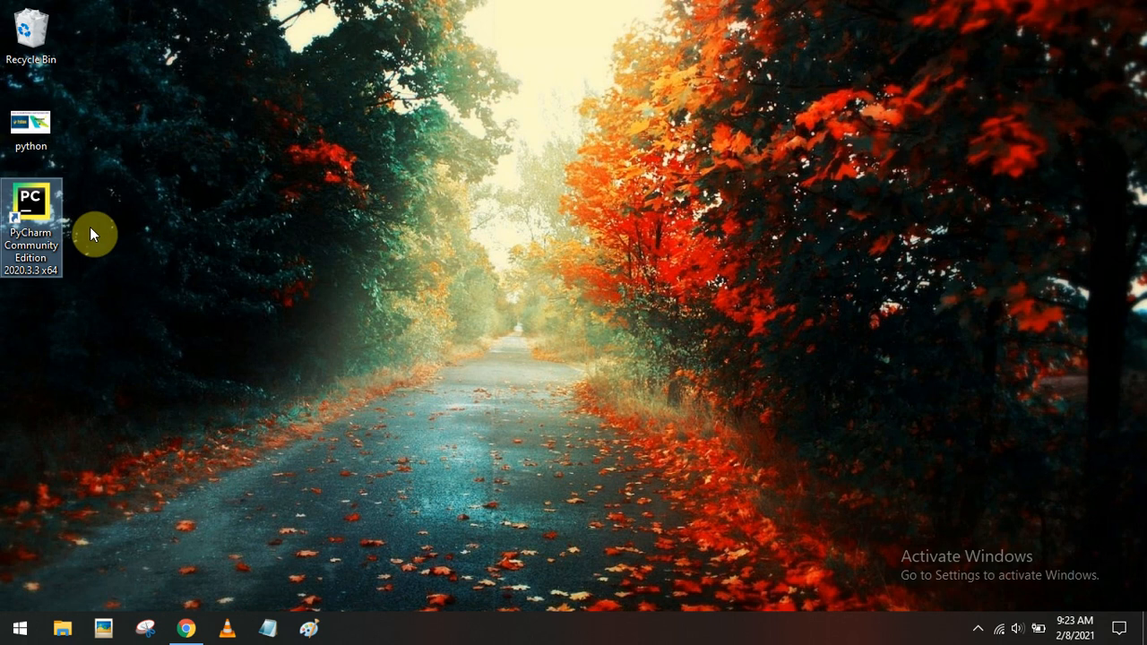
pyautogui.doubleClick(39, 207)
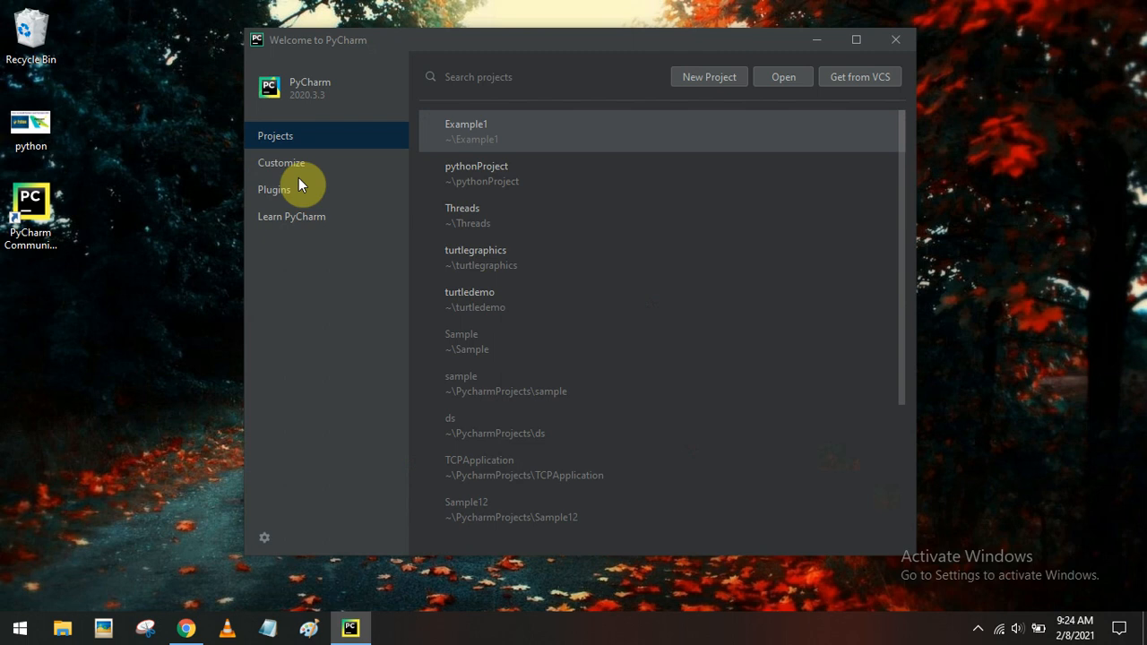
pyautogui.click(707, 77)
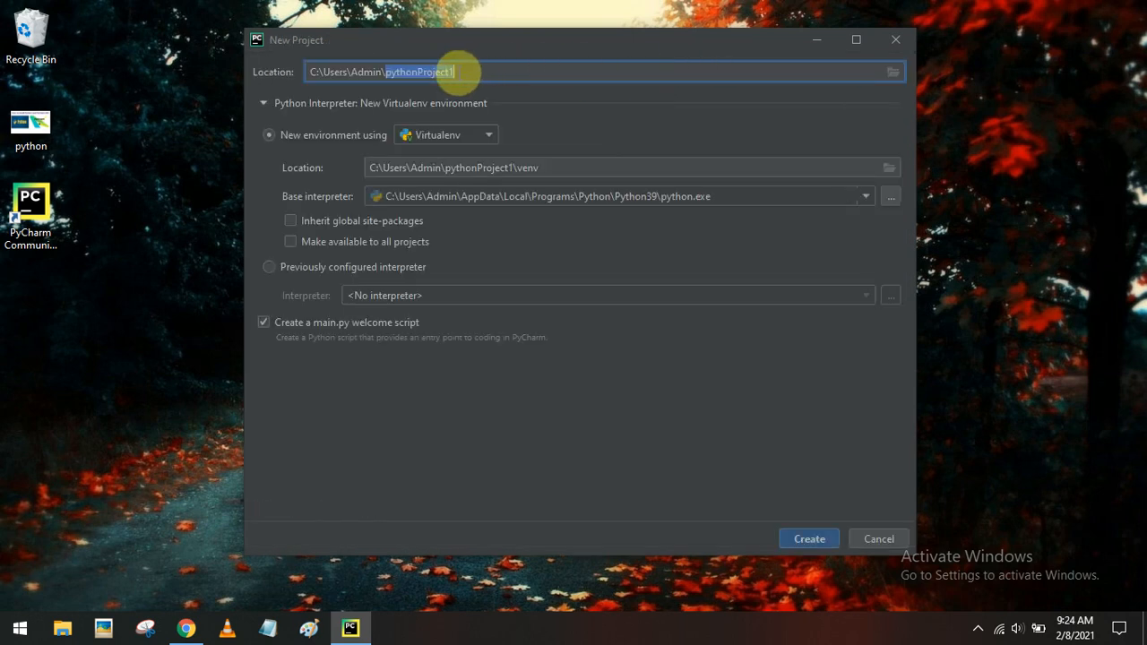
pyautogui.click(468, 71)
pyautogui.press('BackSpace')
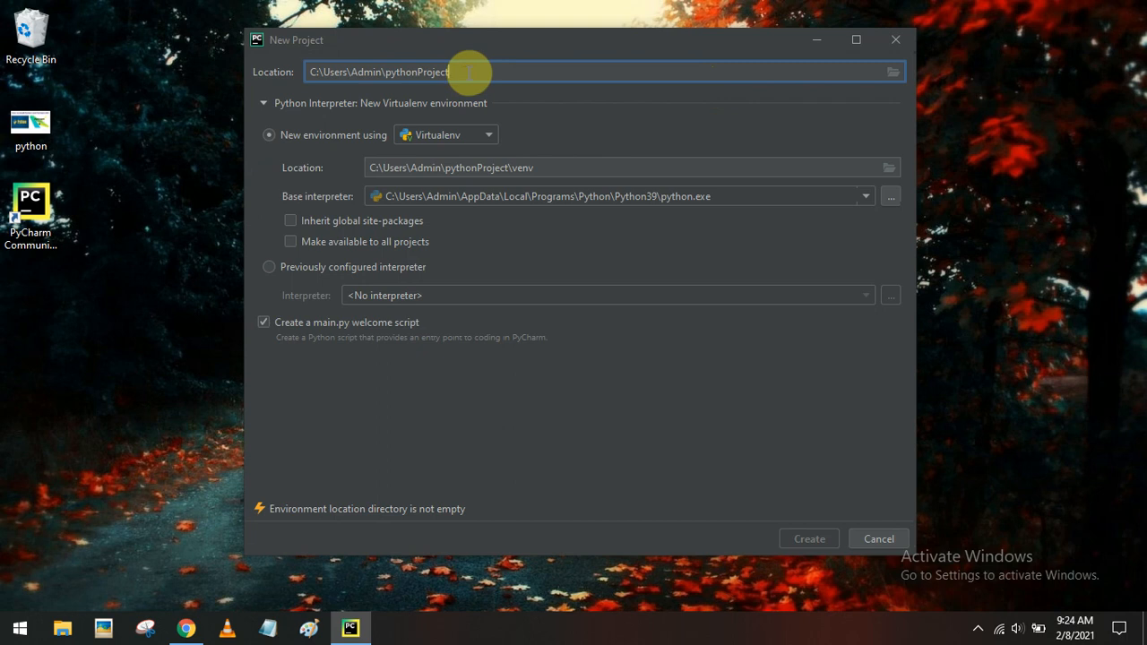
pyautogui.write('1')
pyautogui.click(892, 73)
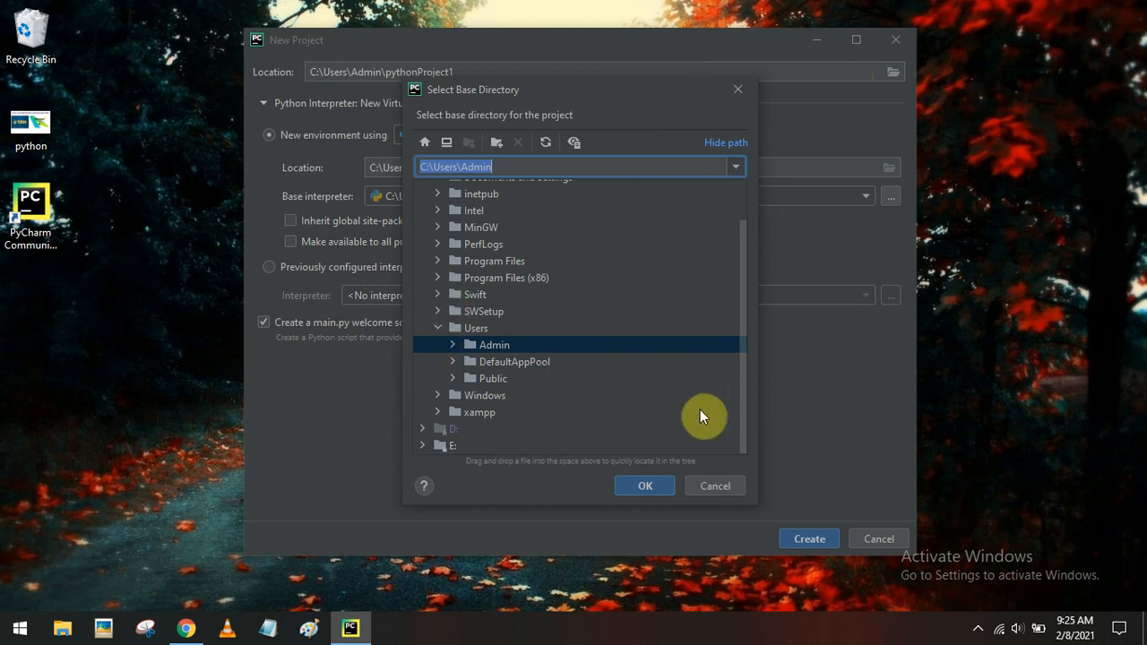
pyautogui.click(695, 485)
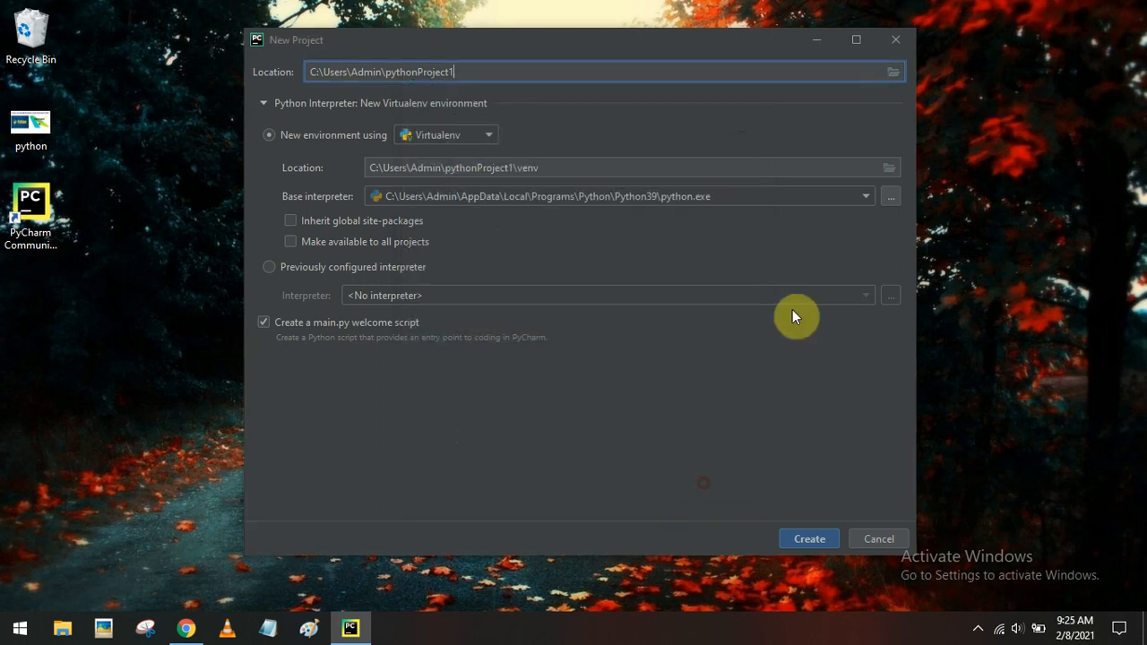
pyautogui.click(893, 74)
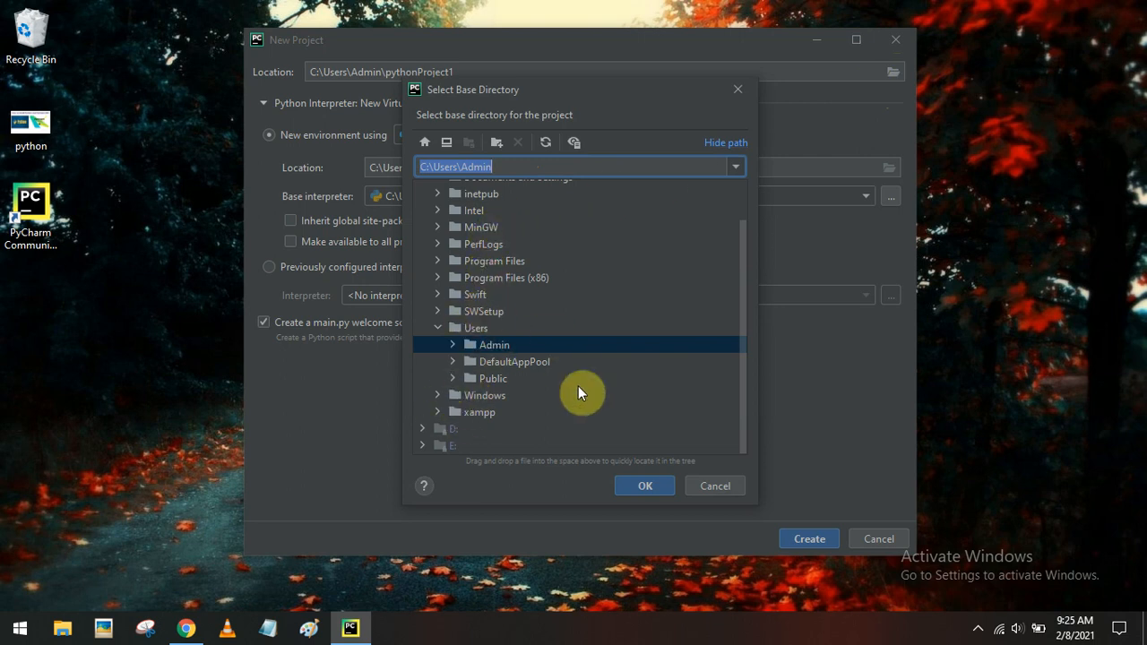
pyautogui.click(705, 485)
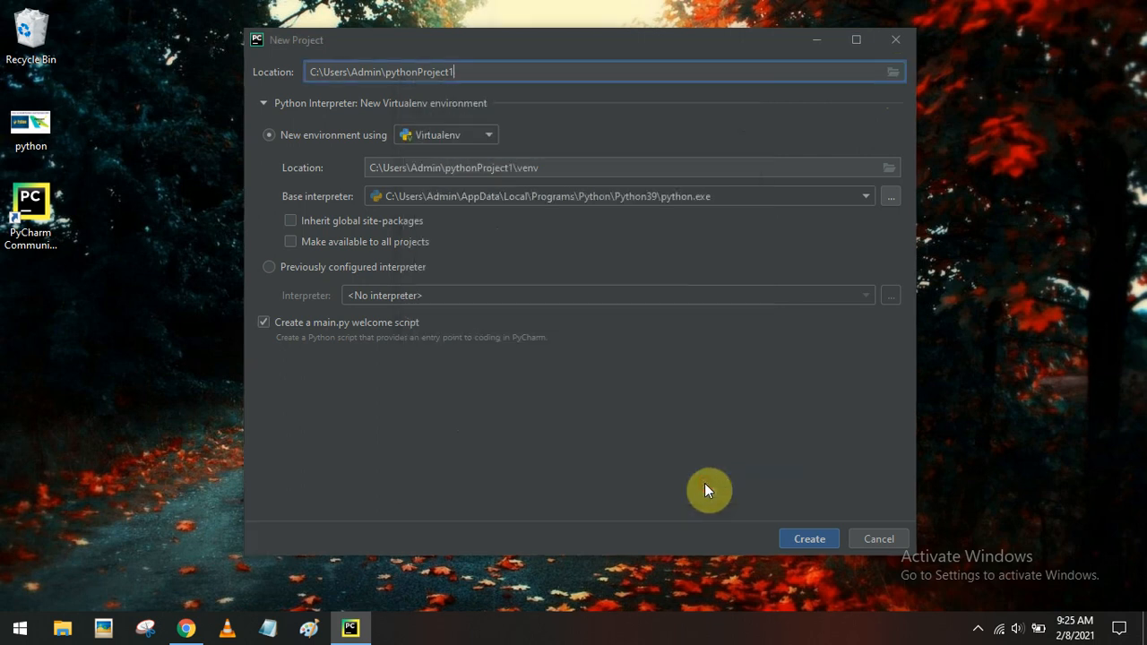
pyautogui.moveTo(452, 72); pyautogui.dragTo(295, 72)
pyautogui.click(382, 71)
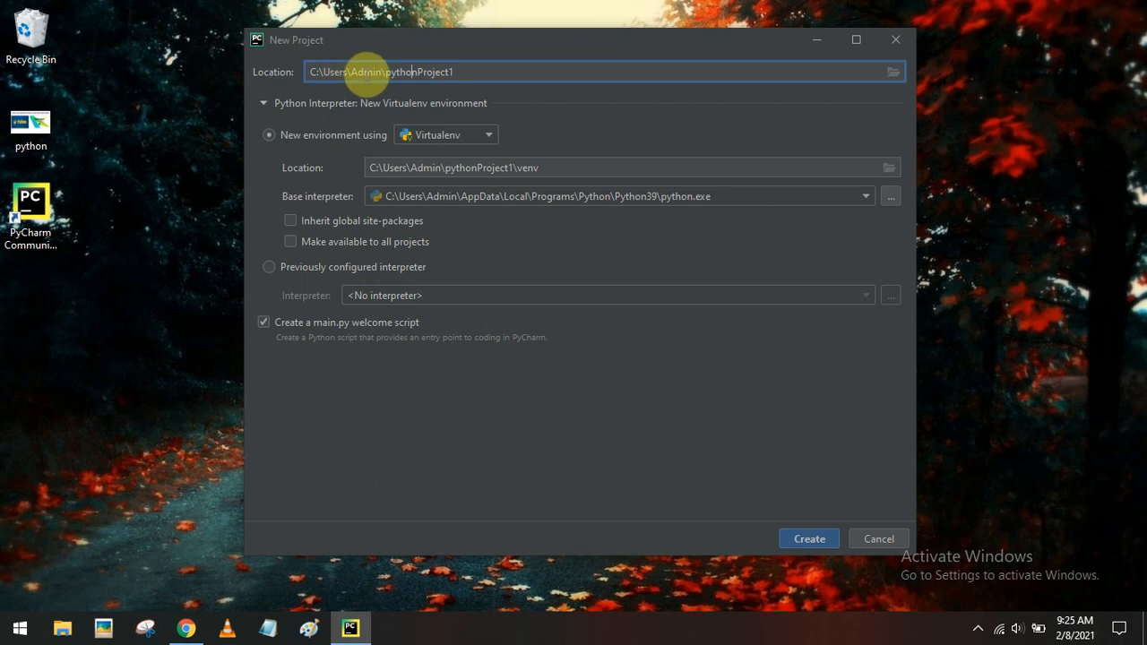
# Set the project location to C:\Users\Admin\DemoProject and create the project with its main.py welcome script
pyautogui.moveTo(348, 72); pyautogui.dragTo(464, 73)
pyautogui.press('BackSpace')
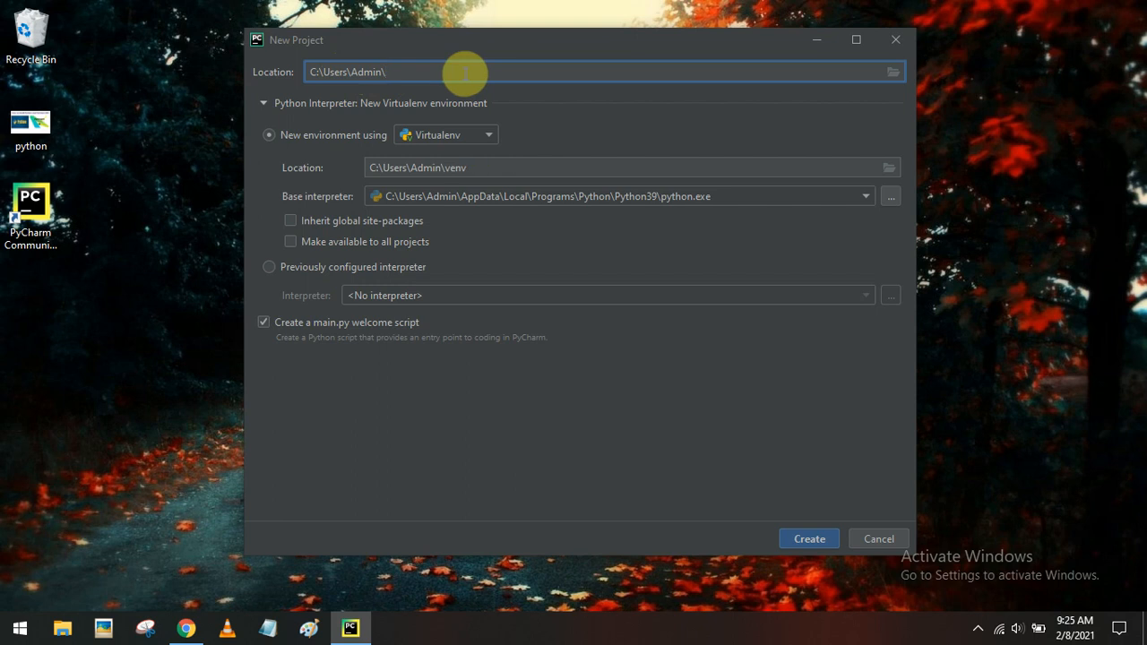
pyautogui.write('DemoProject')
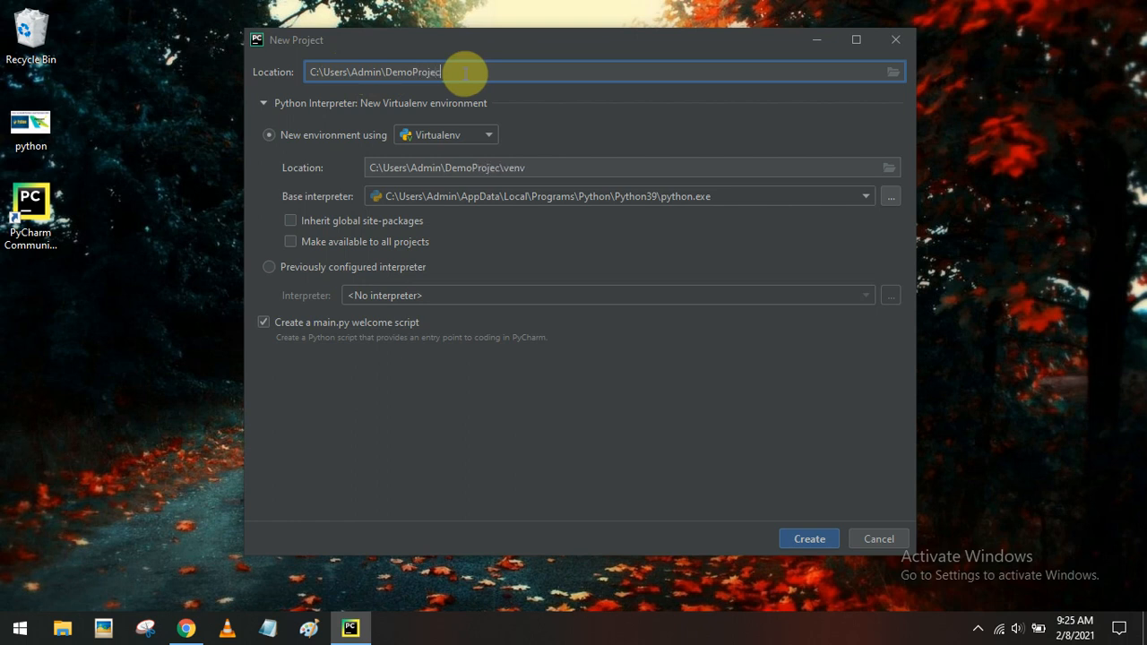
pyautogui.click(802, 539)
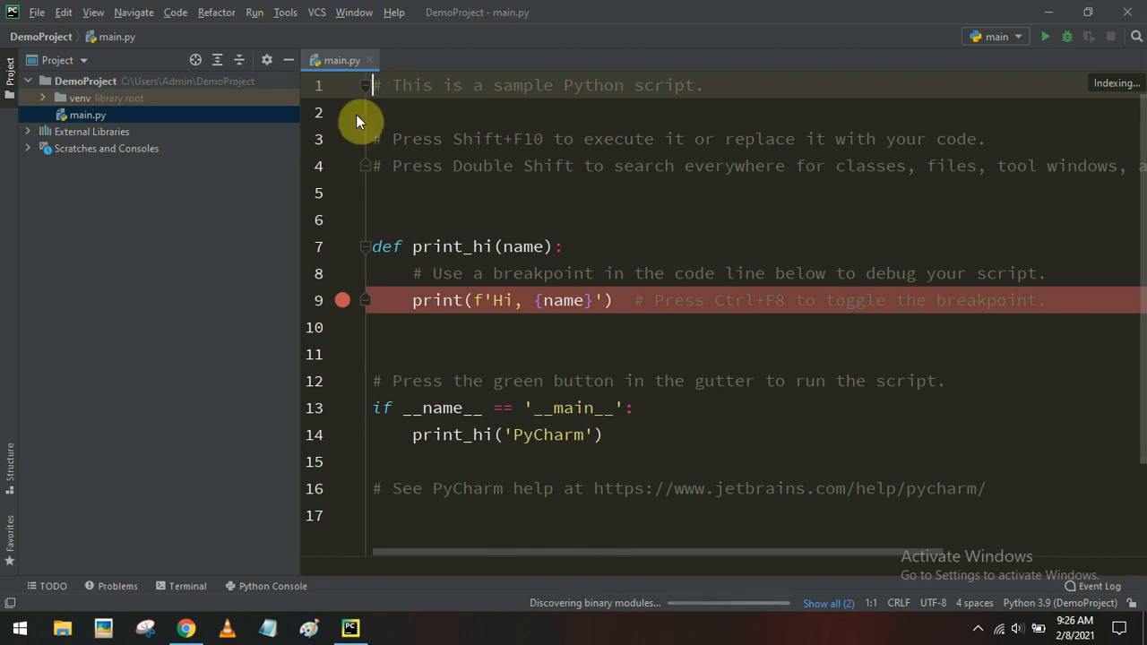
# Close main.py in the editor and look over the DemoProject folder, venv and main.py in the project tree
pyautogui.click(369, 61)
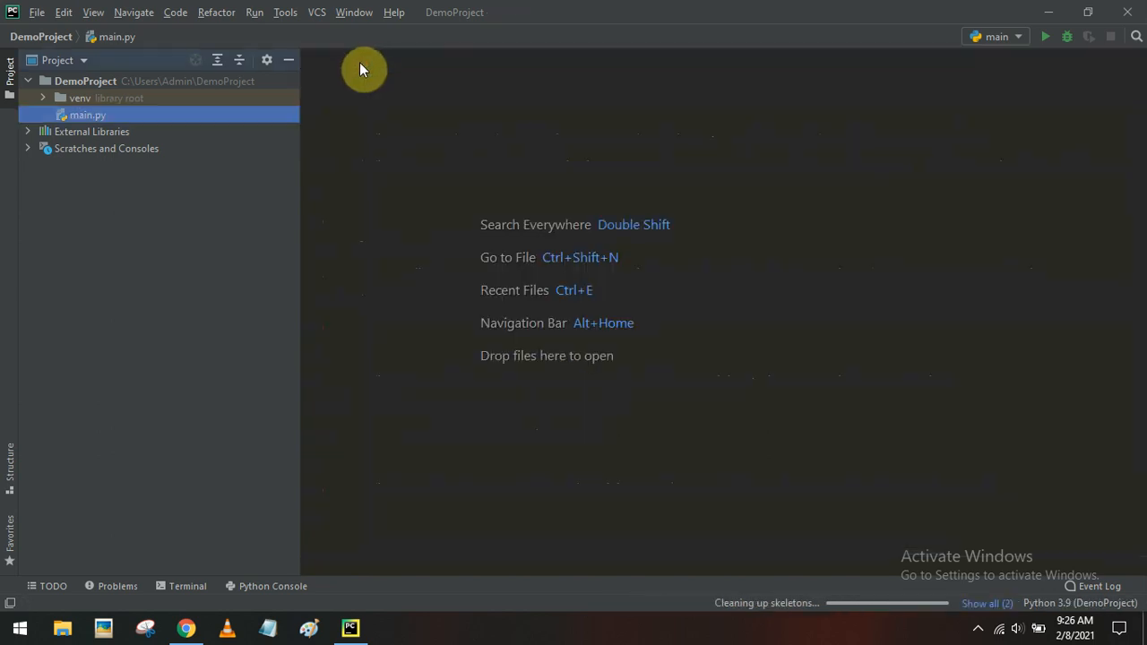
pyautogui.click(49, 83)
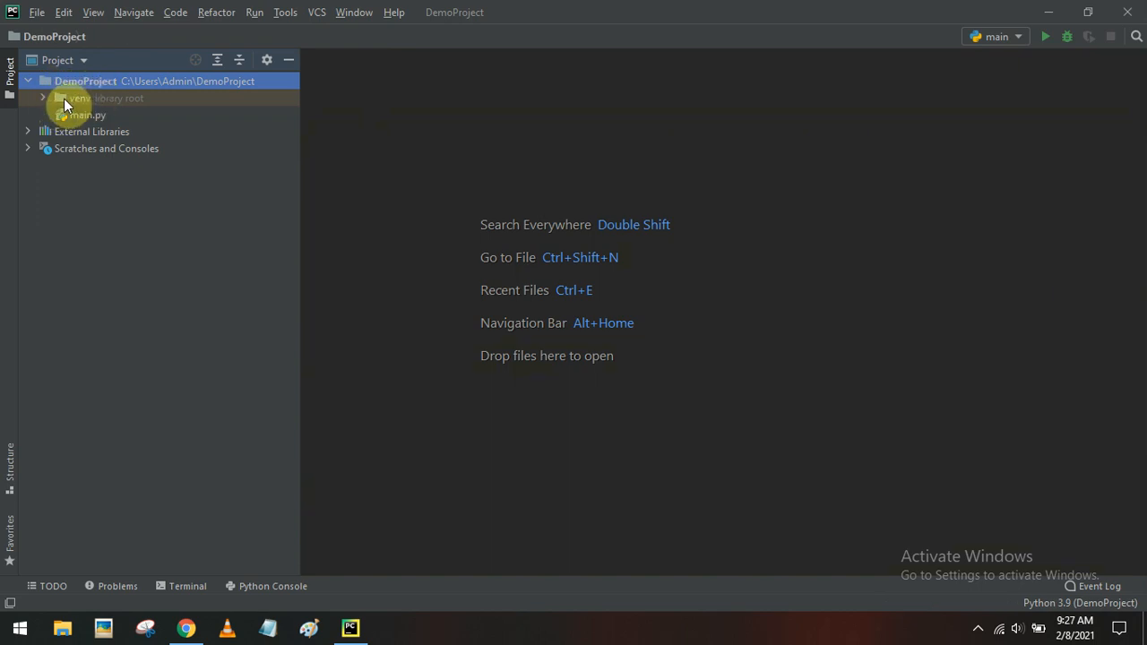
pyautogui.click(67, 98)
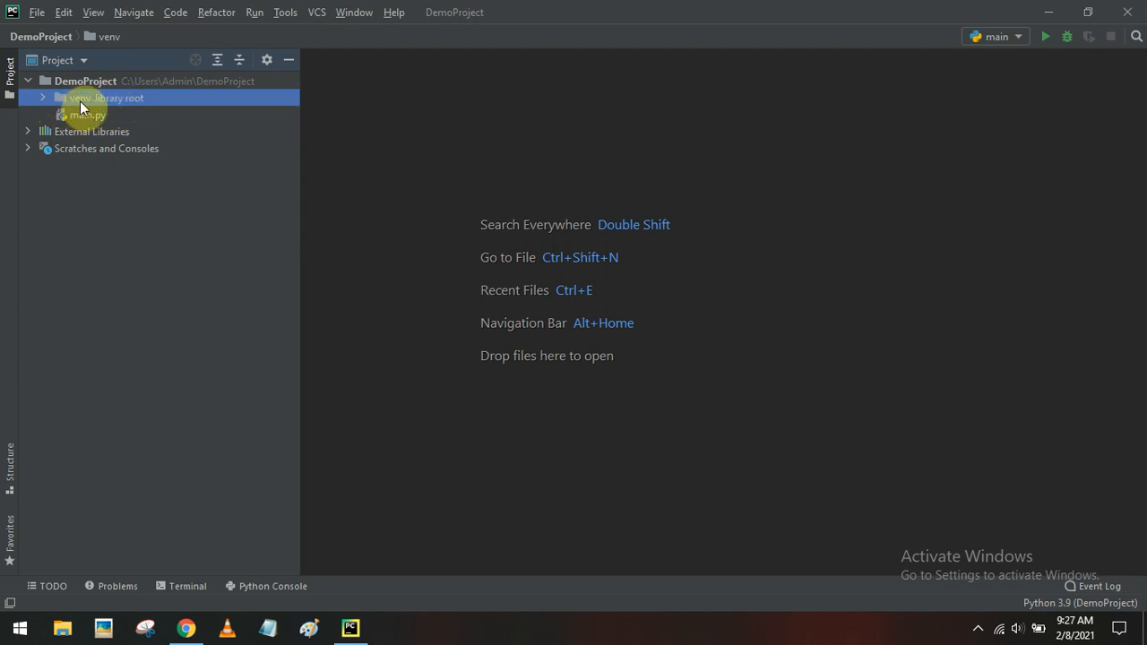
pyautogui.click(78, 83)
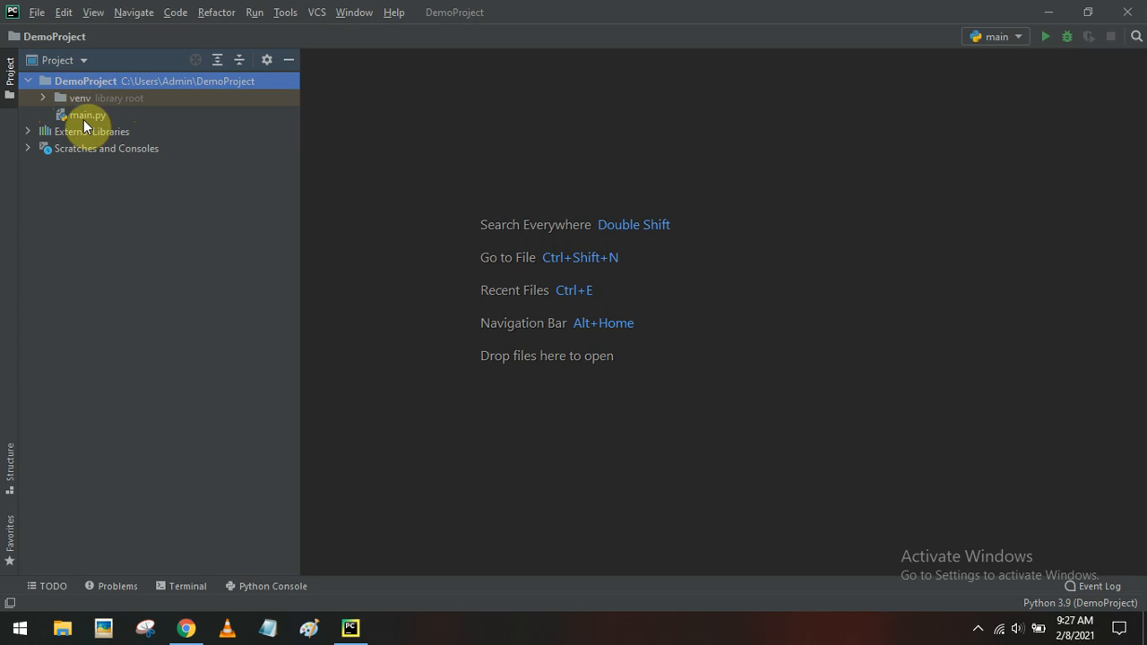
pyautogui.click(83, 119)
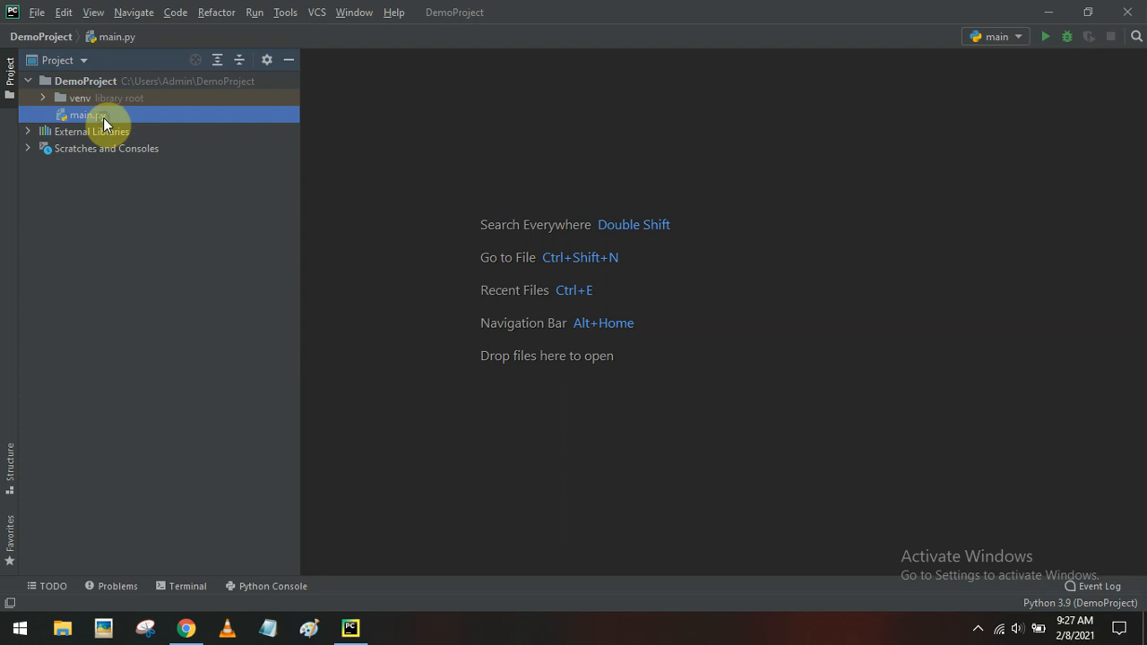
# Delete main.py from the DemoProject folder
pyautogui.rightClick(103, 117)
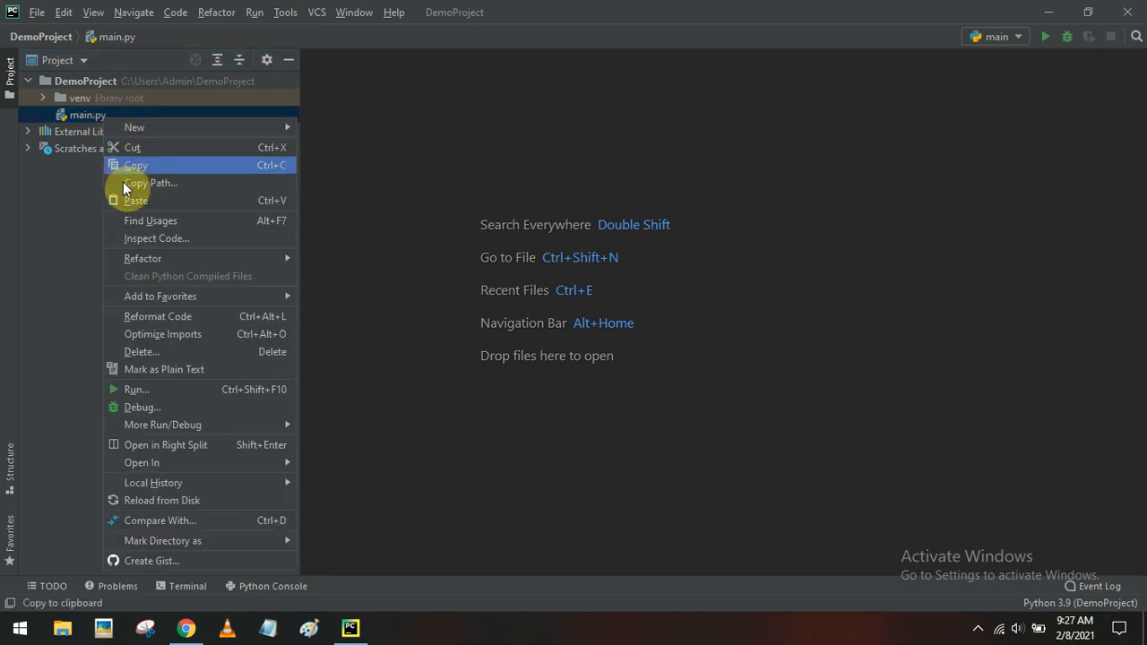
pyautogui.click(145, 351)
pyautogui.click(618, 347)
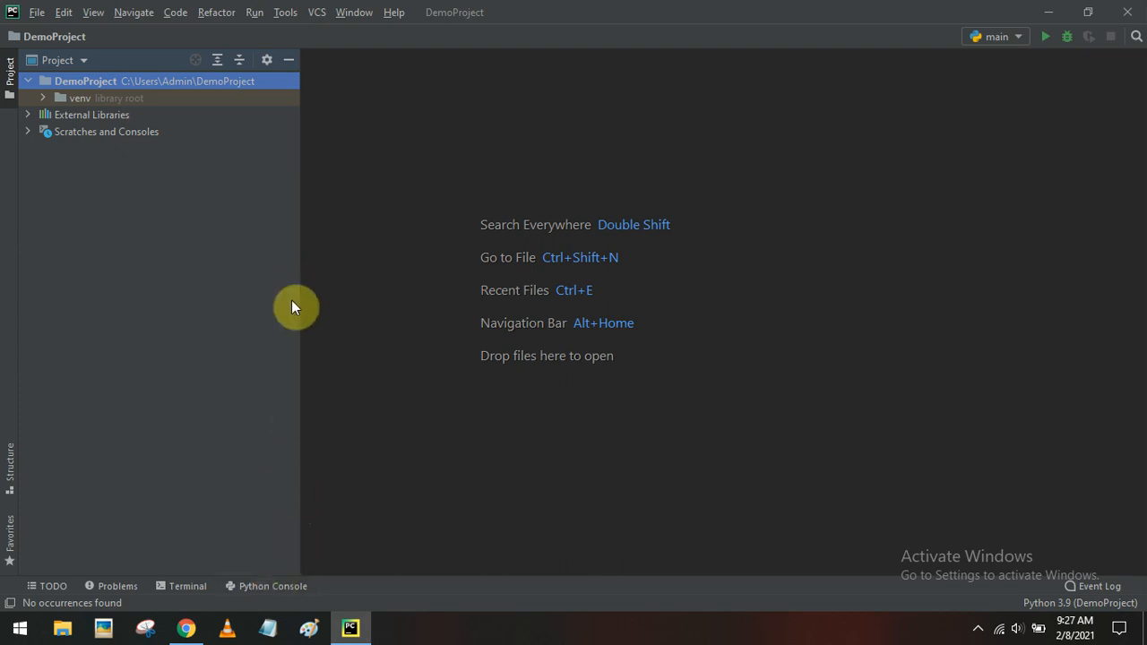
# Dock the Python Console along the window's right edge and enlarge it, narrowing the project tree to make room
pyautogui.click(282, 588)
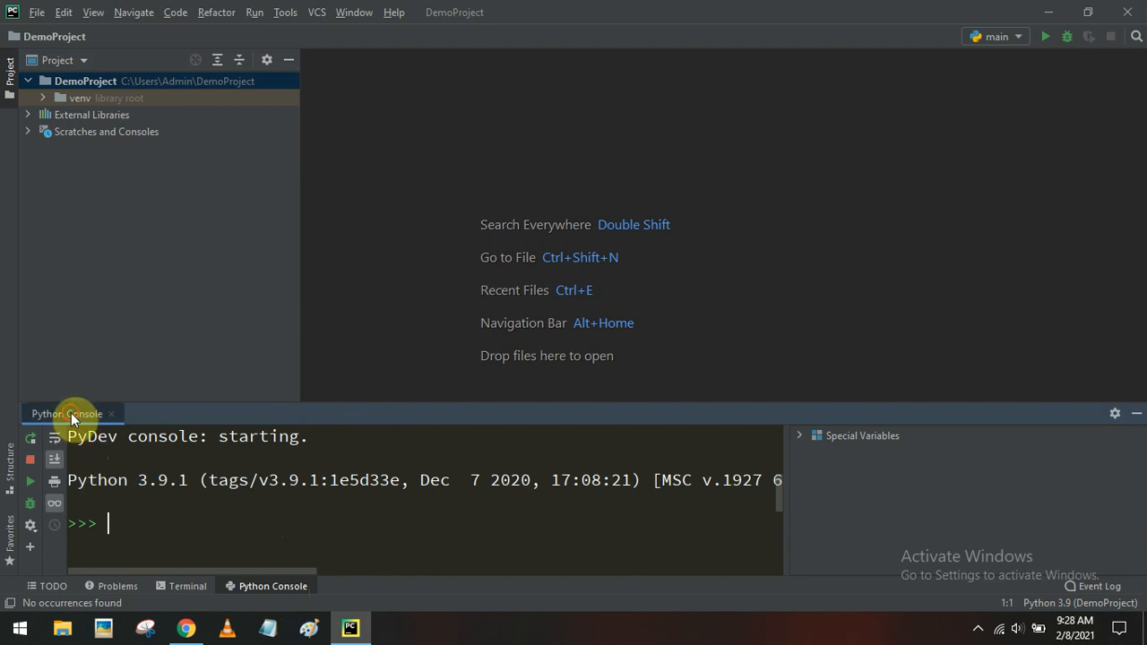
pyautogui.moveTo(265, 579); pyautogui.dragTo(1137, 101)
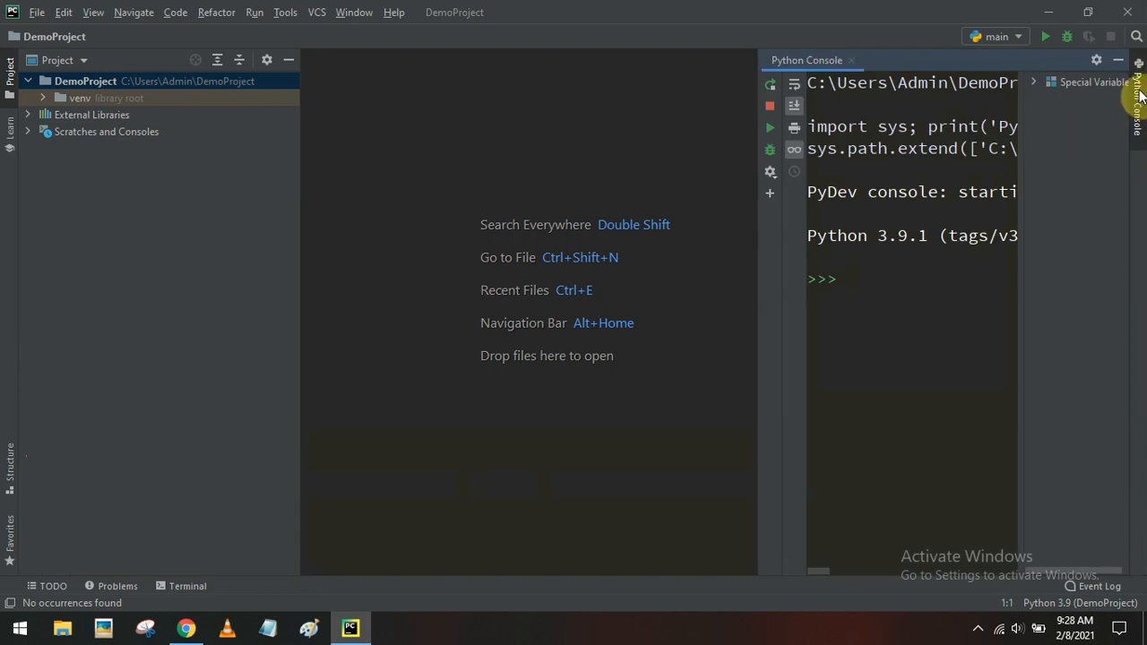
pyautogui.moveTo(758, 171); pyautogui.dragTo(288, 173)
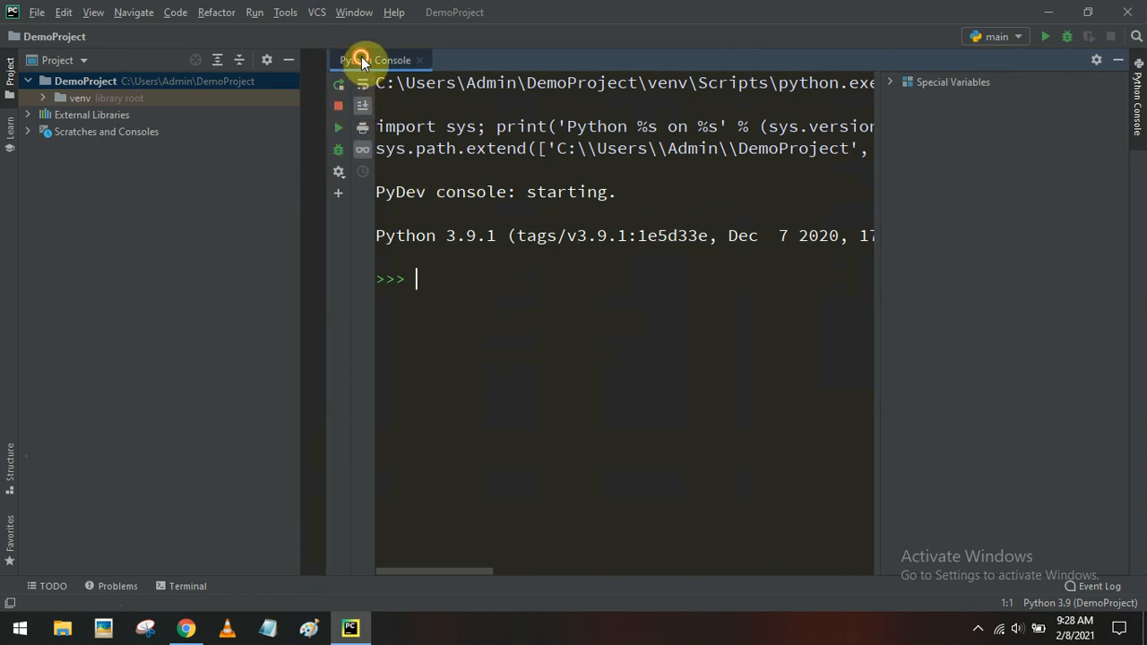
pyautogui.moveTo(324, 141); pyautogui.dragTo(69, 156)
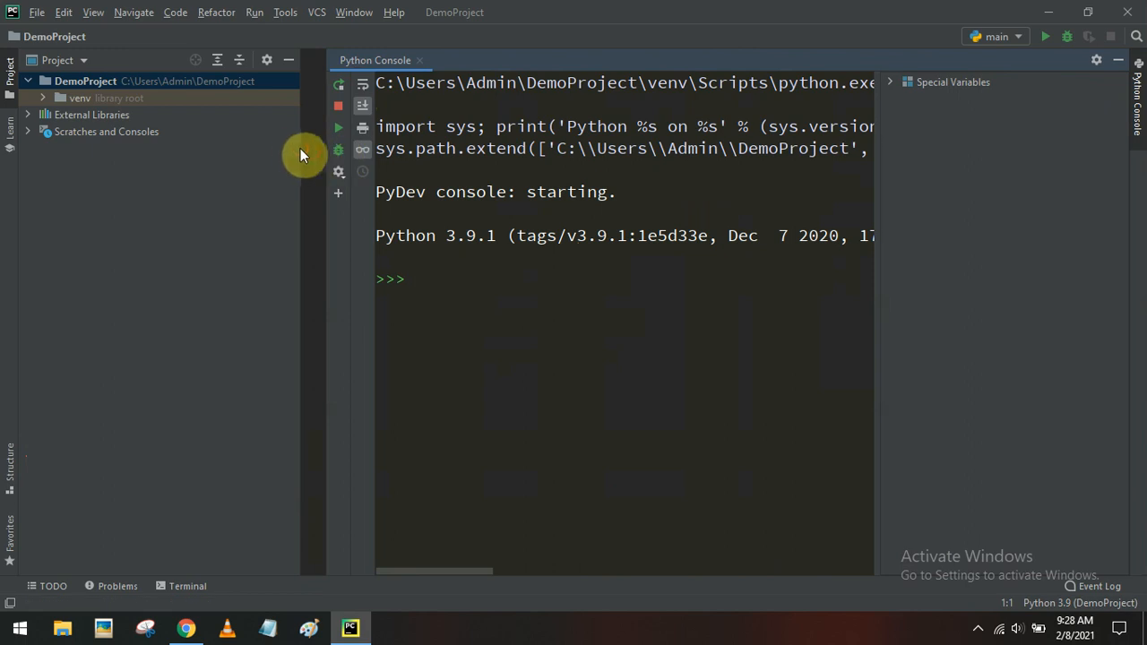
pyautogui.moveTo(302, 135); pyautogui.dragTo(116, 141)
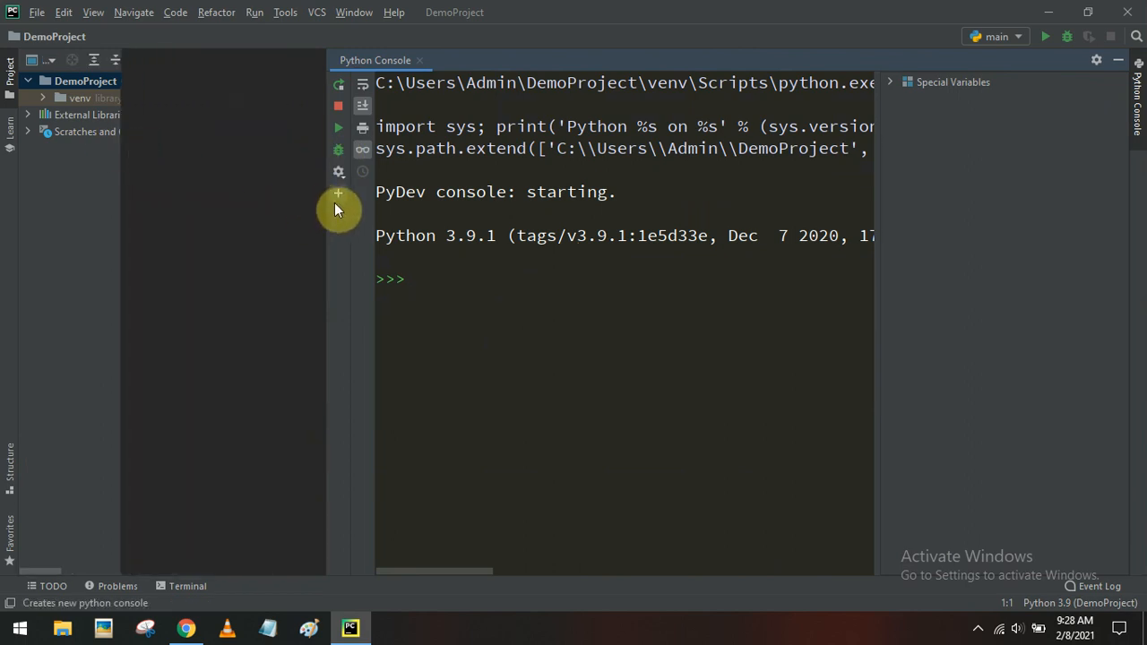
pyautogui.click(72, 198)
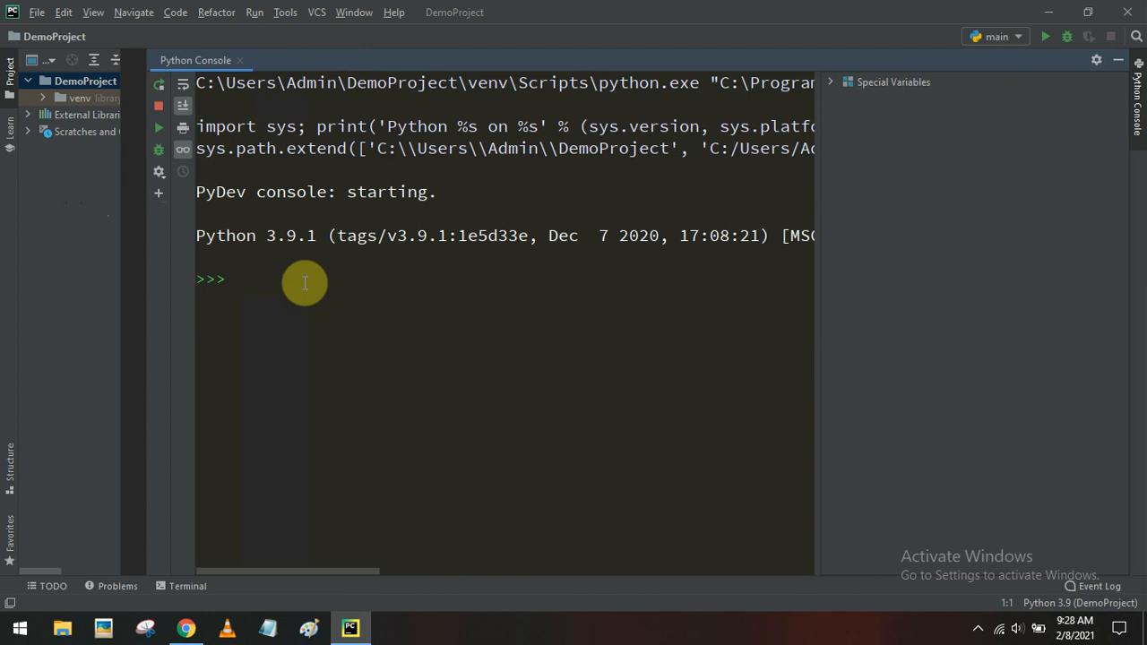
# Clear all startup output from the Python Console and place the cursor at its prompt
pyautogui.rightClick(381, 176)
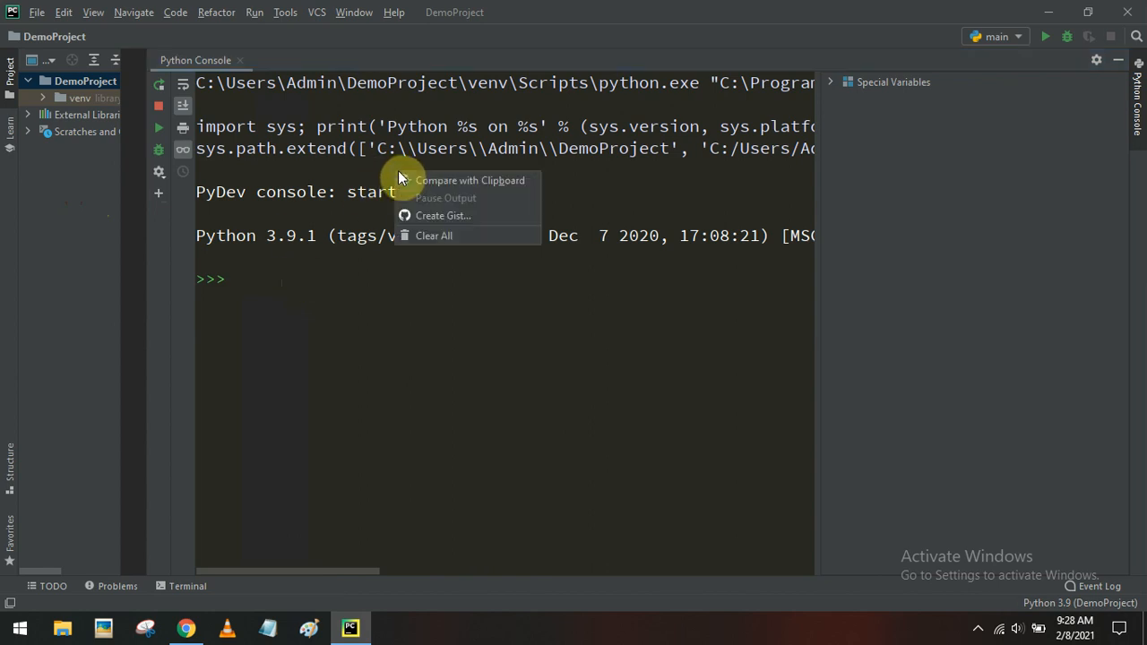
pyautogui.click(440, 235)
pyautogui.click(346, 96)
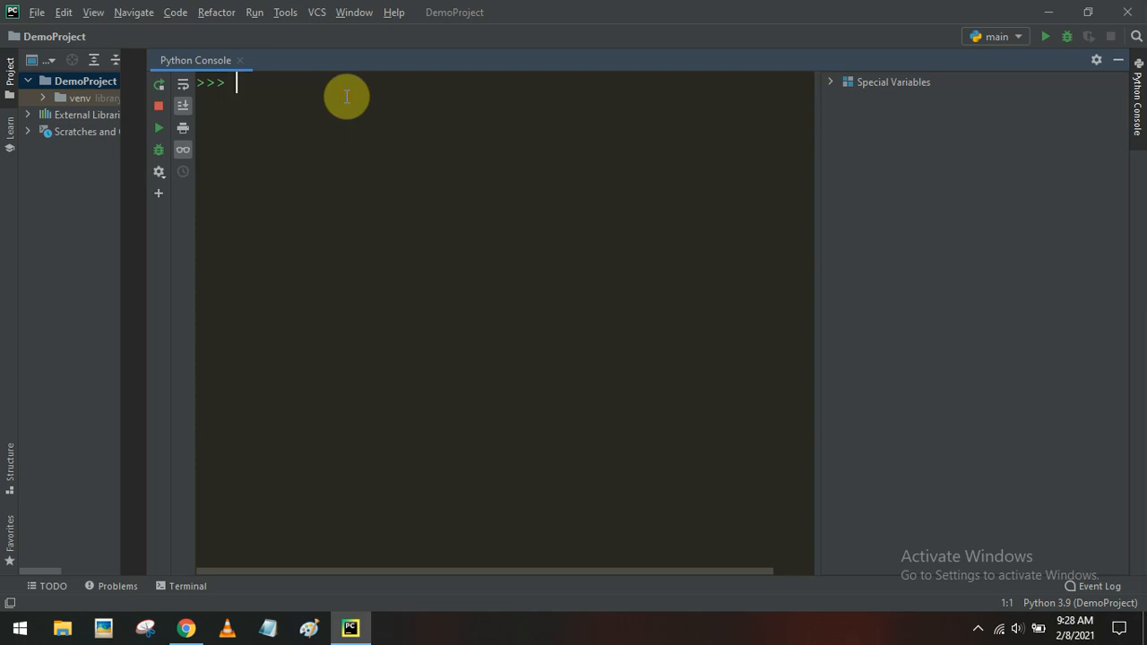
# Run print("Welcome To Python") in the Python Console and highlight the printed output
pyautogui.write('print("')
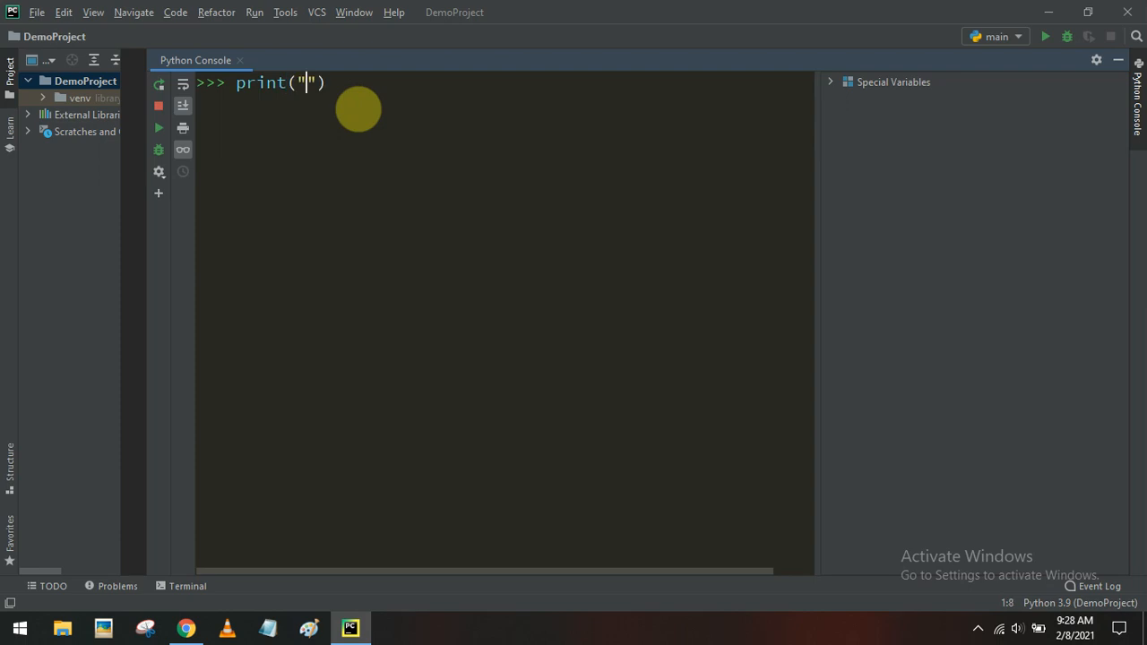
pyautogui.write('Welcome T')
pyautogui.write('o Pyt')
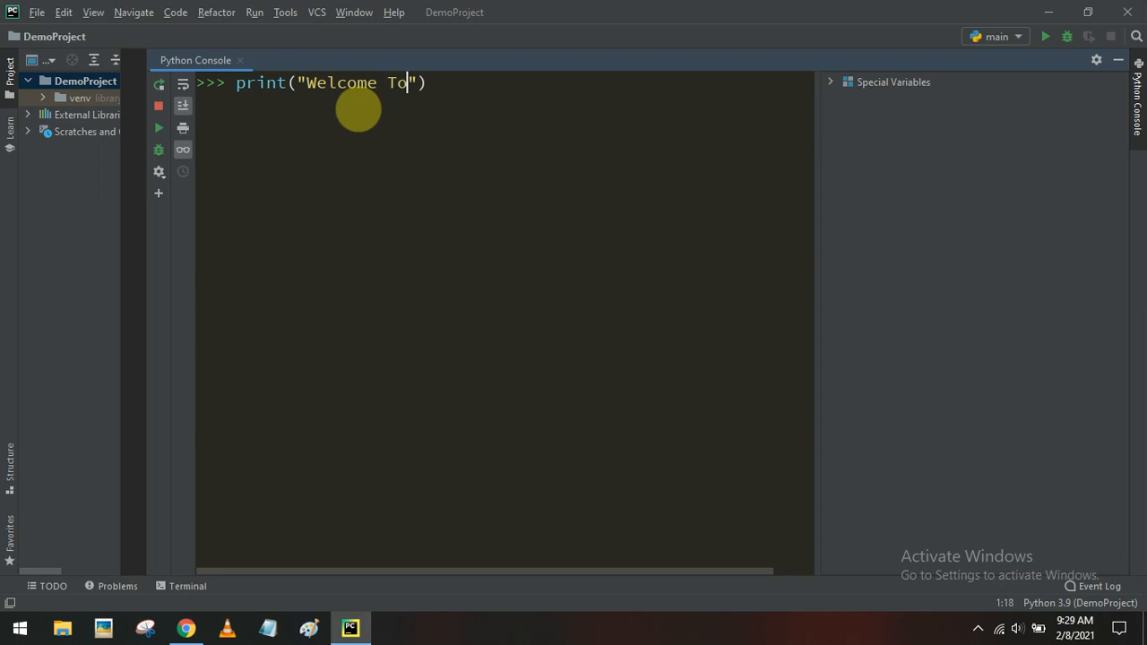
pyautogui.write('hon')
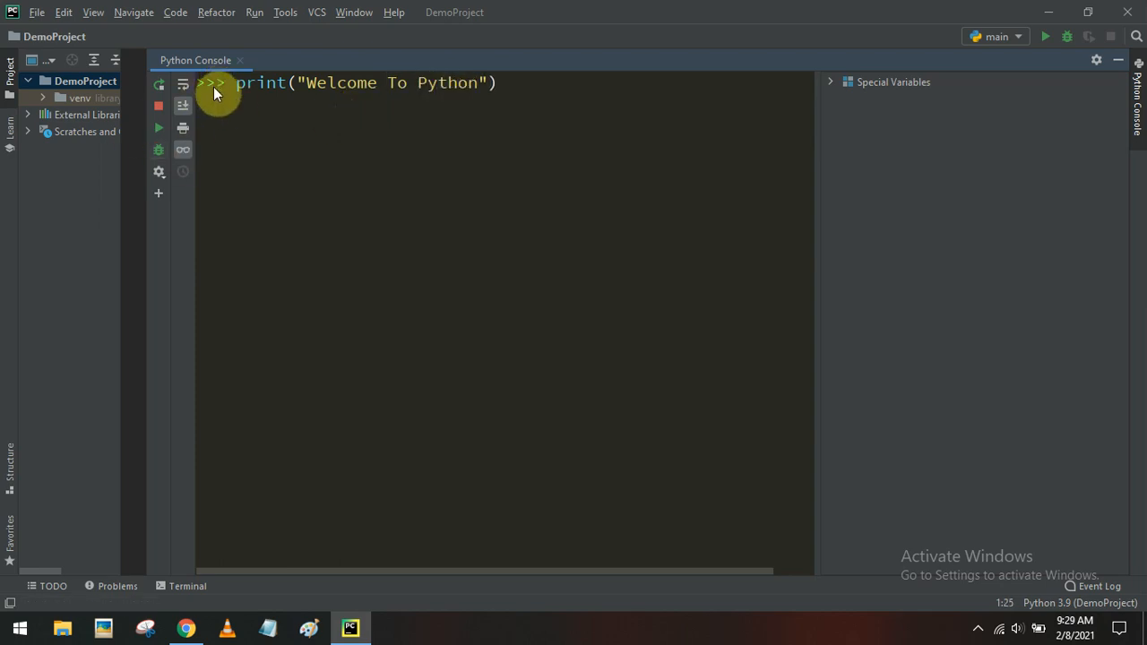
pyautogui.moveTo(509, 84); pyautogui.dragTo(236, 85)
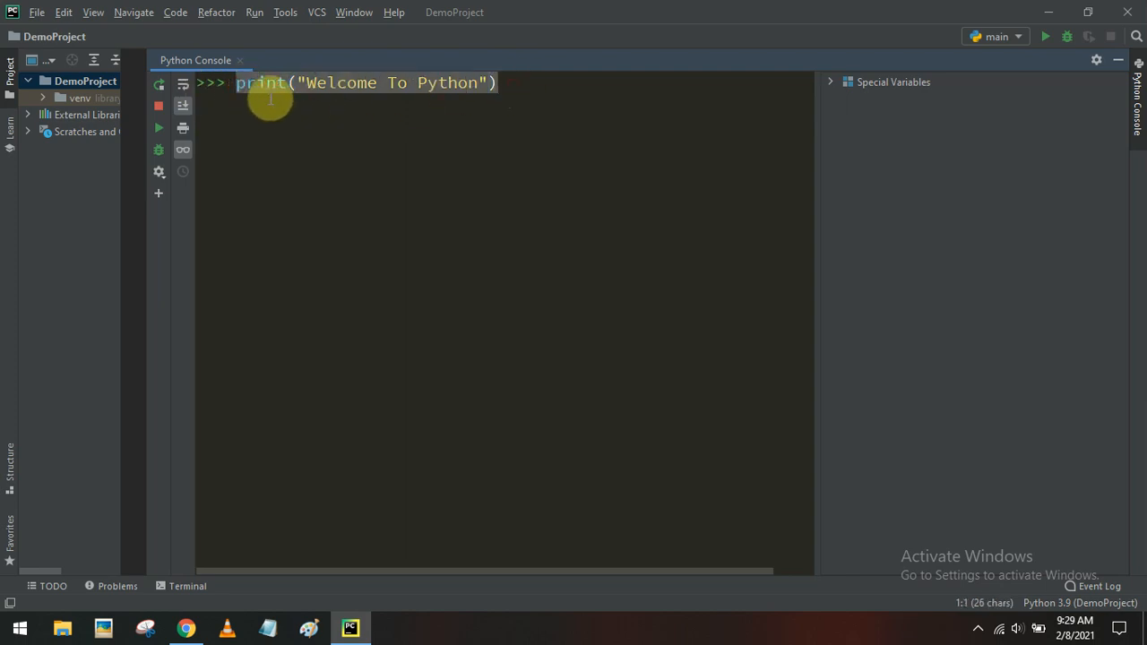
pyautogui.click(520, 82)
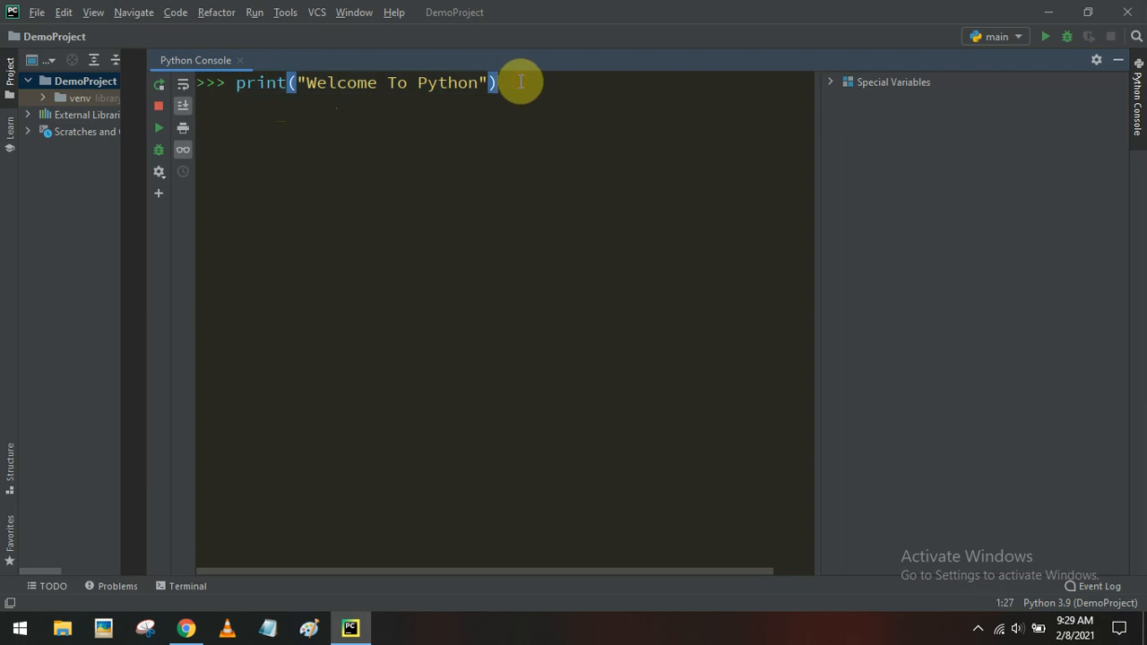
pyautogui.press('Return')
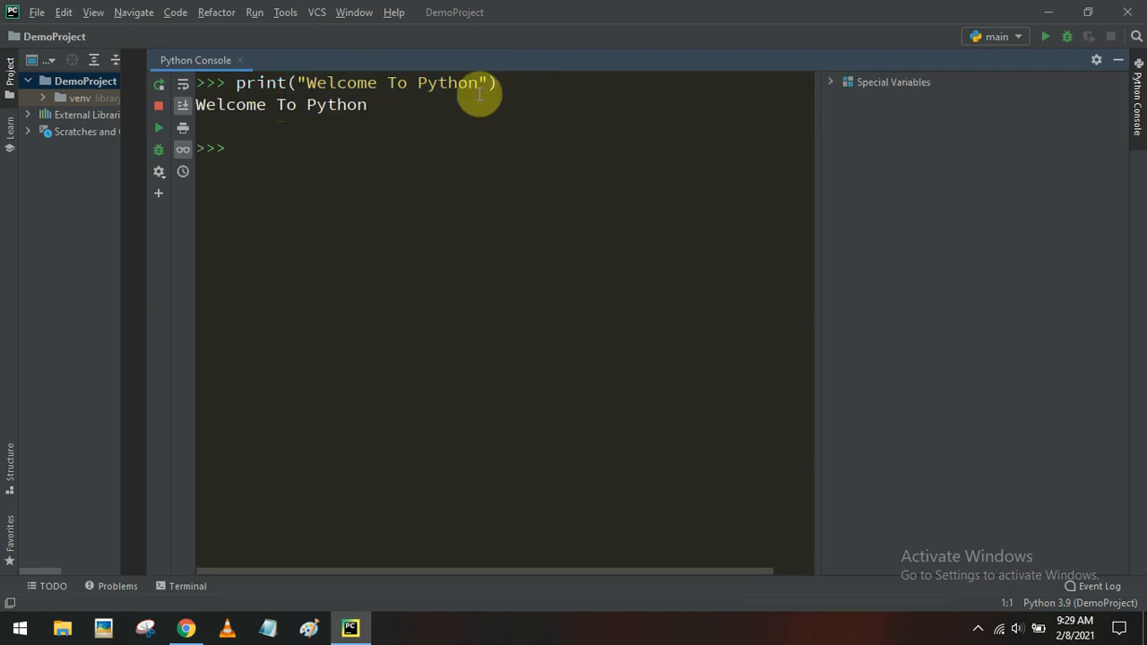
pyautogui.moveTo(374, 104); pyautogui.dragTo(198, 105)
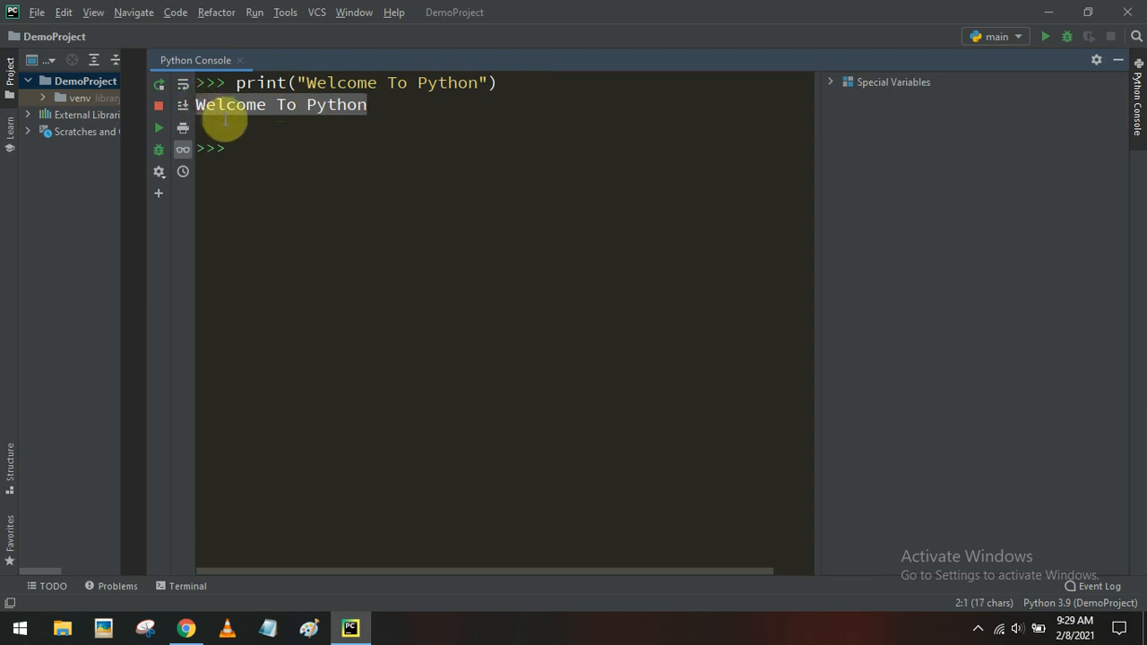
# Run print("The age is",20) at the next Python Console prompt
pyautogui.click(241, 146)
pyautogui.write('pri')
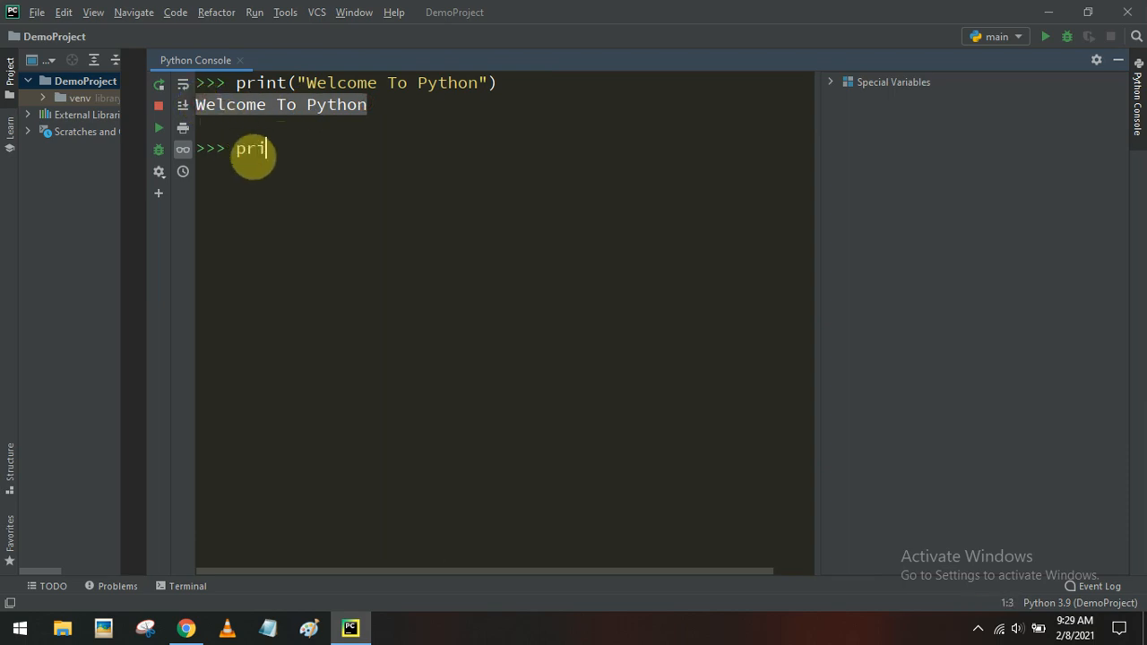
pyautogui.write('nt("The age')
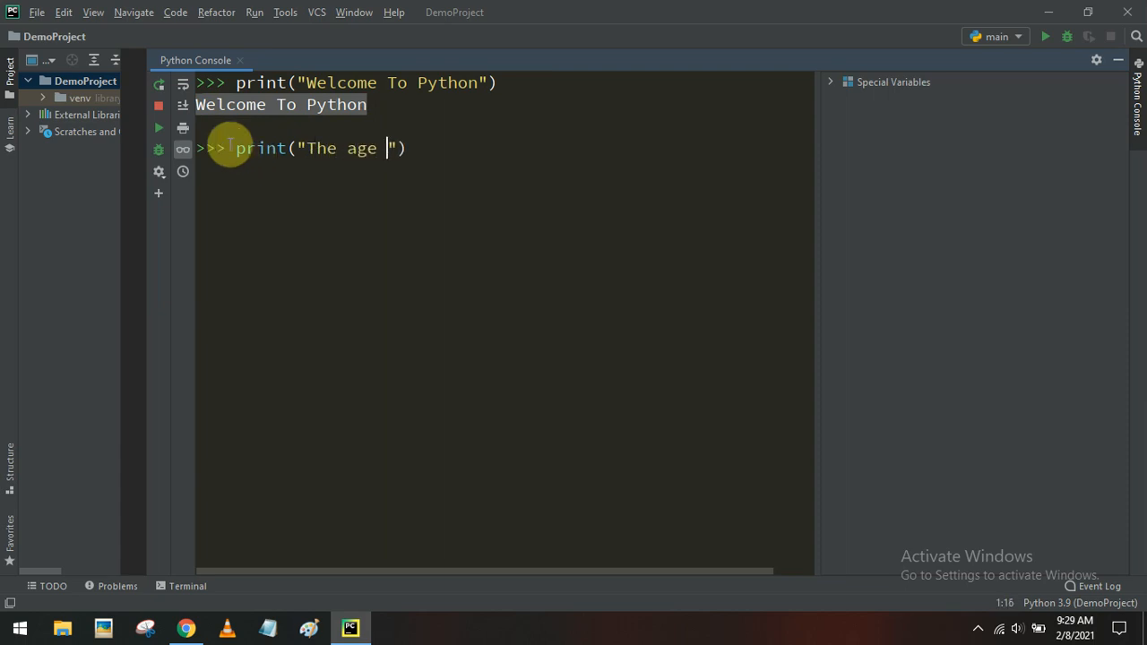
pyautogui.write('is')
pyautogui.press('BackSpace')
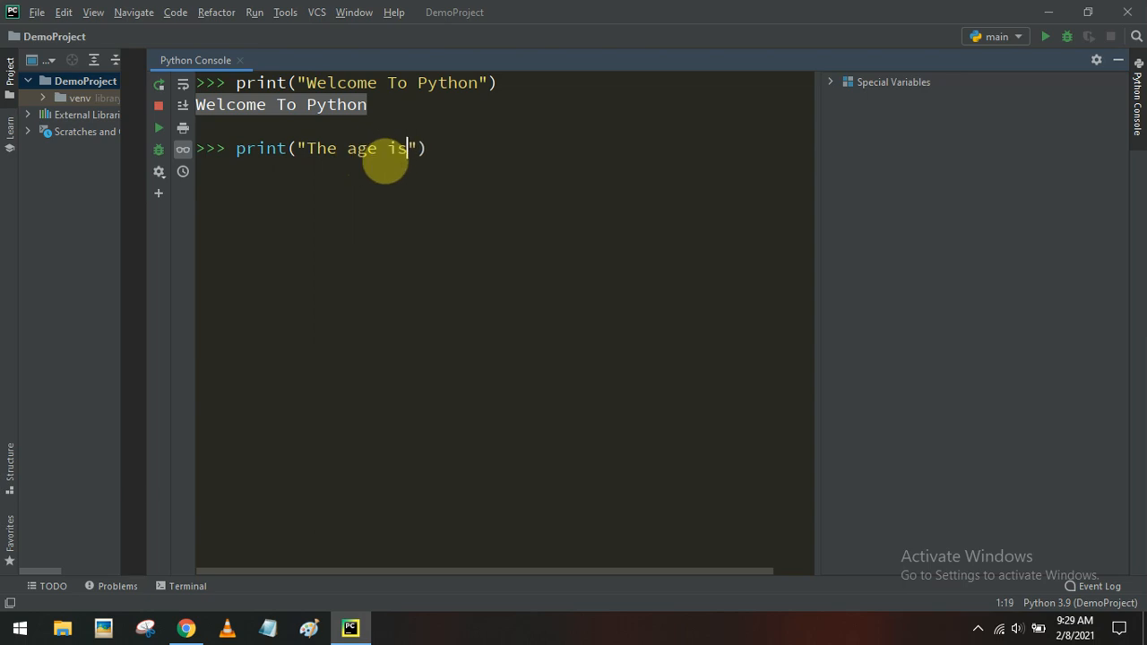
pyautogui.write(',20')
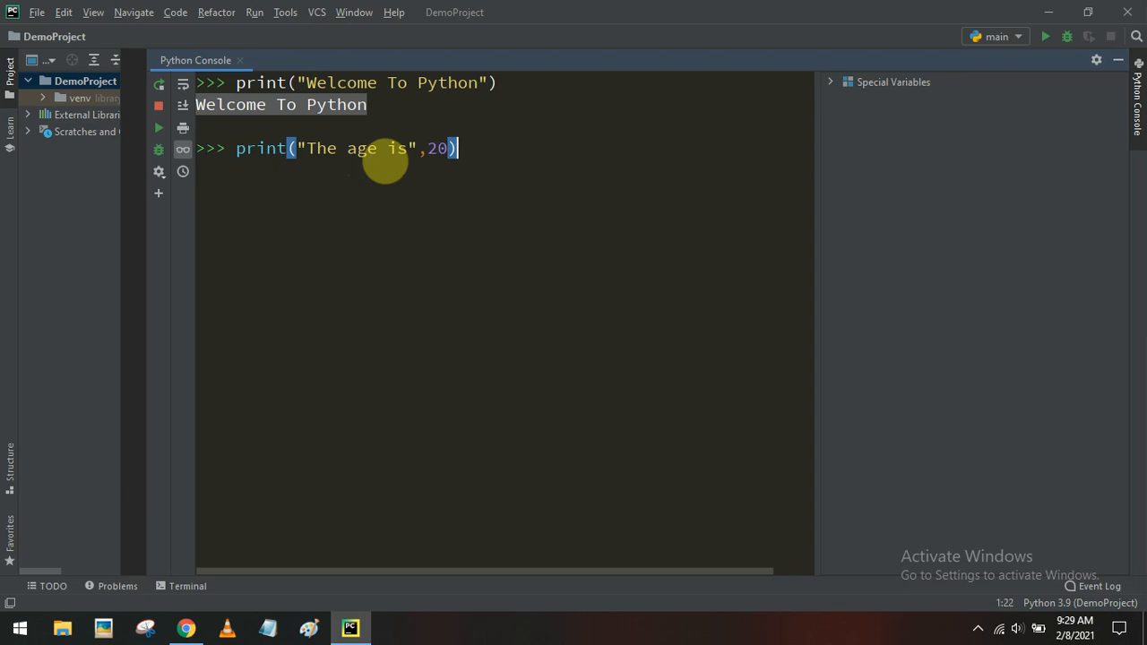
pyautogui.press('Return')
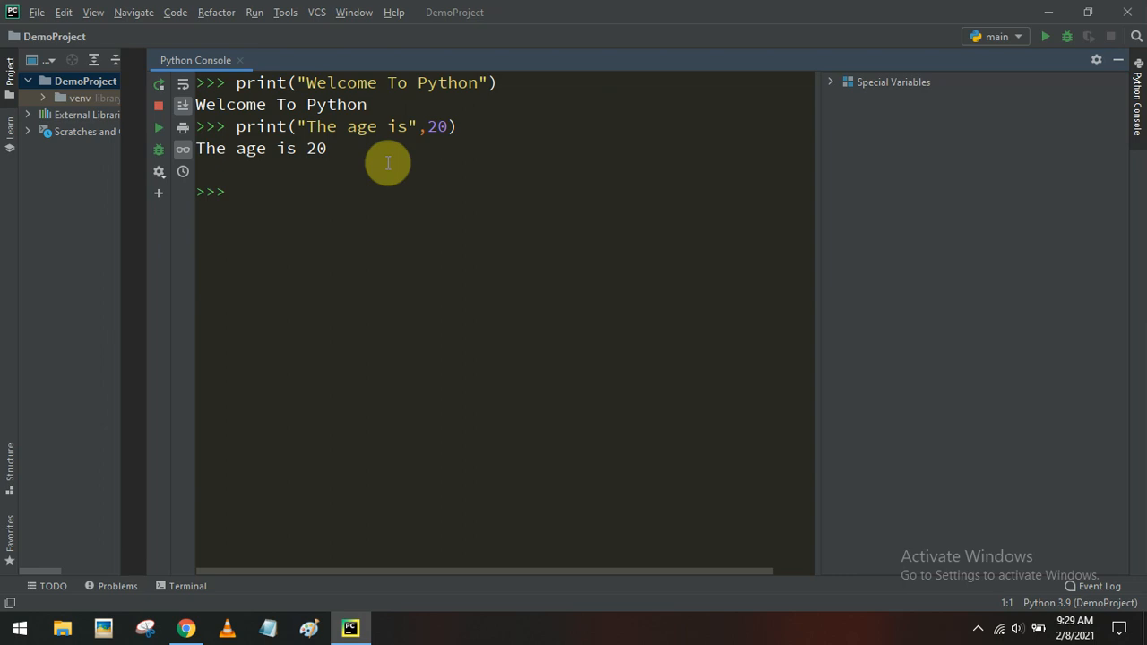
# Shrink the Python Console to a narrow strip and widen the project tree until the full DemoProject path shows
pyautogui.moveTo(368, 104); pyautogui.dragTo(179, 115)
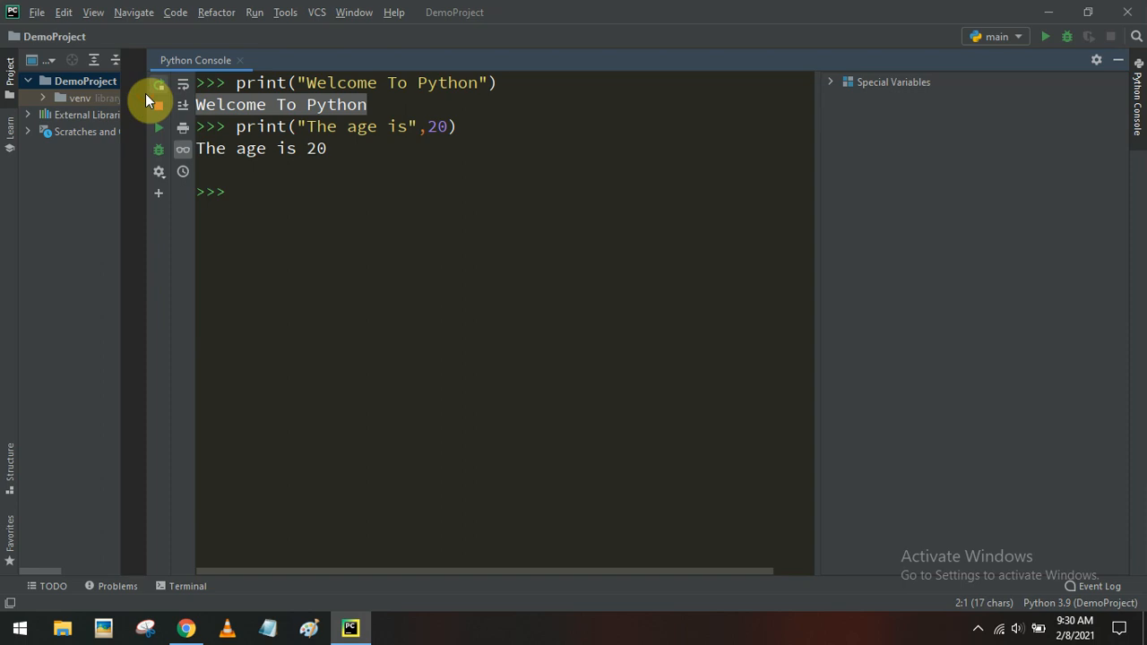
pyautogui.moveTo(145, 108); pyautogui.dragTo(1124, 132)
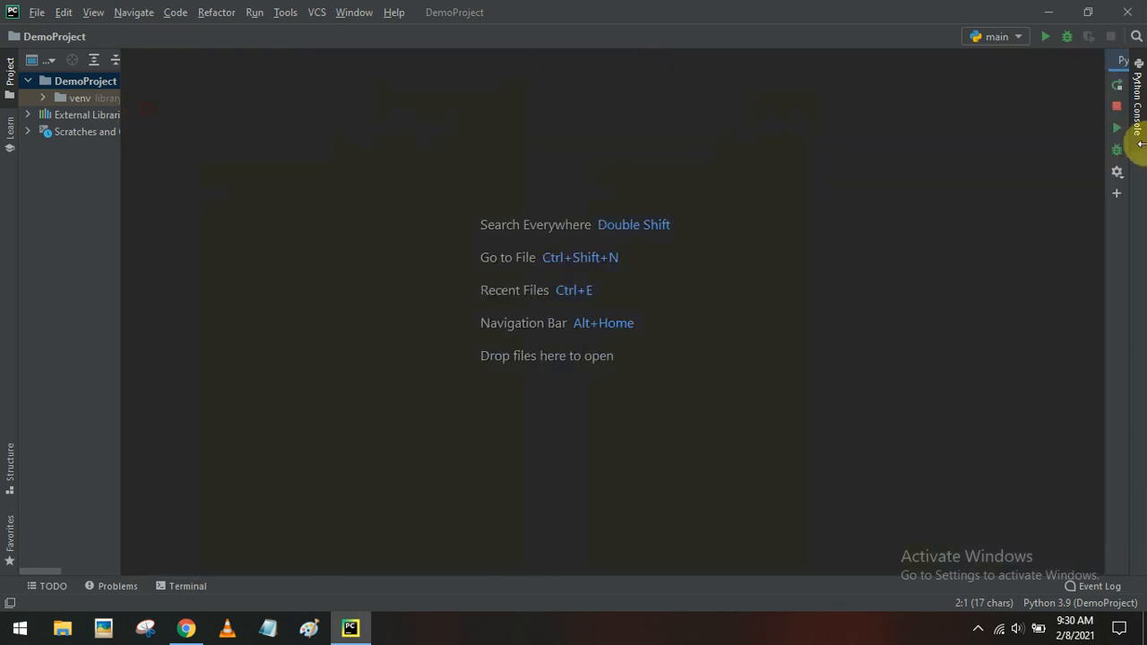
pyautogui.moveTo(121, 172); pyautogui.dragTo(606, 184)
pyautogui.click(87, 82)
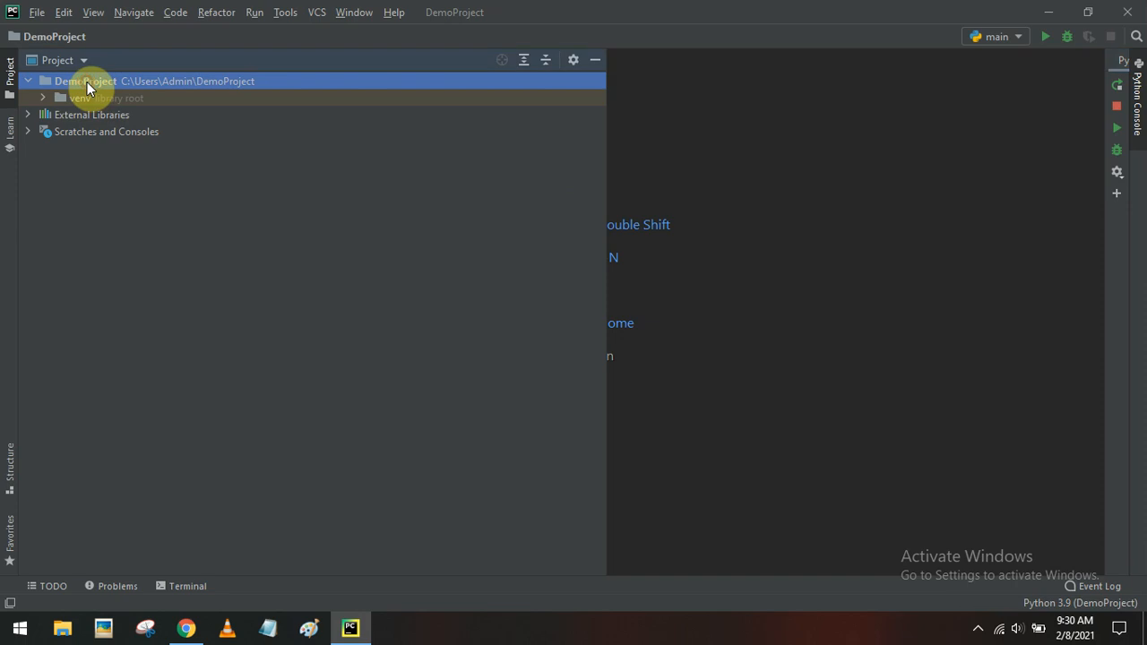
pyautogui.rightClick(87, 81)
pyautogui.moveTo(605, 134); pyautogui.dragTo(290, 128)
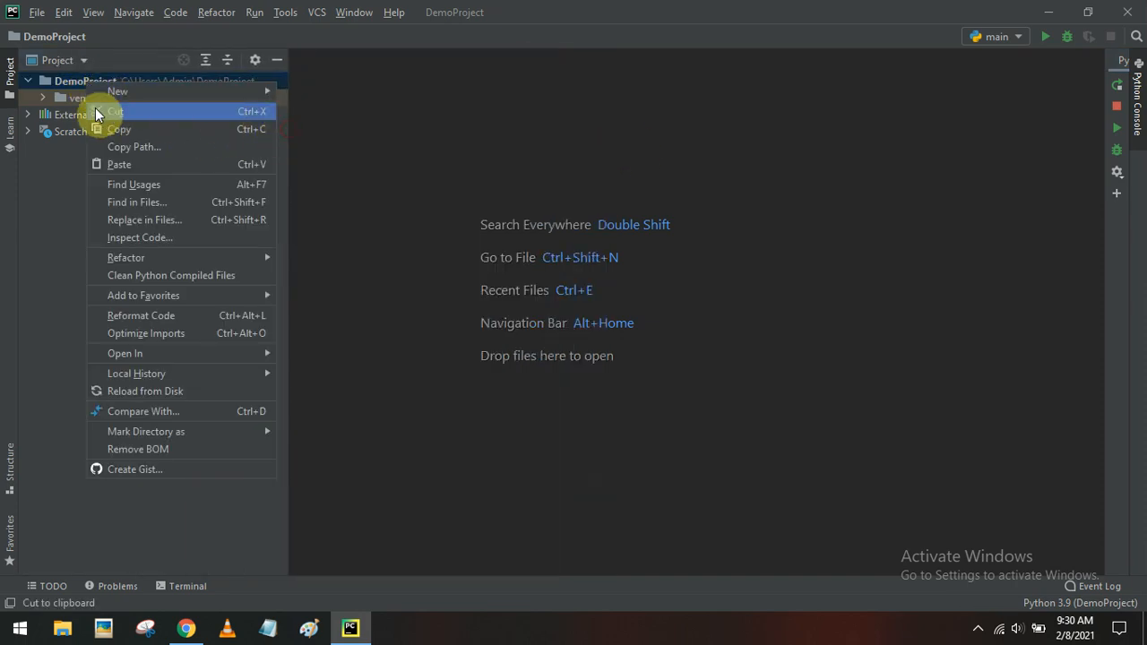
# Create a new Python file named Example in the DemoProject folder
pyautogui.click(92, 77)
pyautogui.rightClick(94, 80)
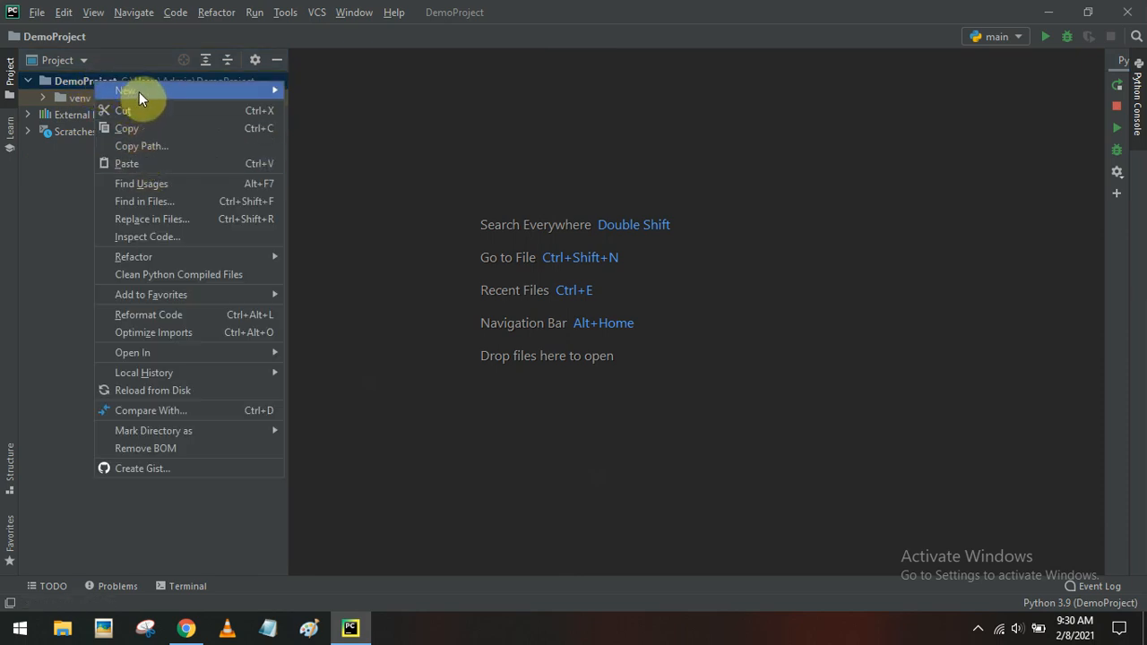
pyautogui.moveTo(139, 91)
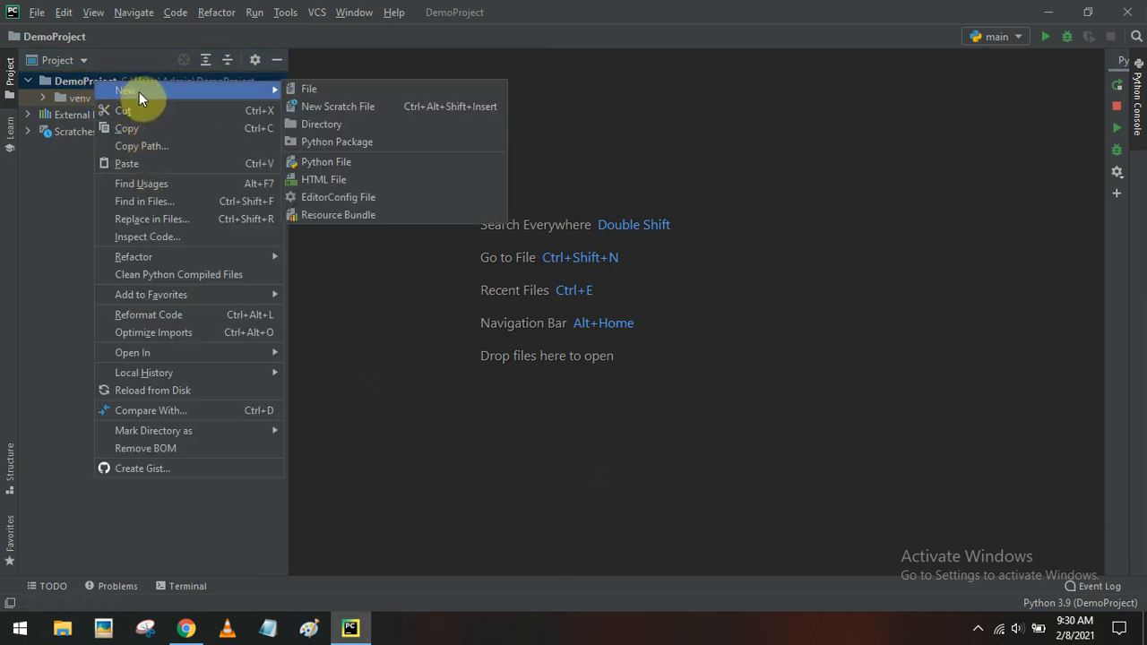
pyautogui.click(339, 165)
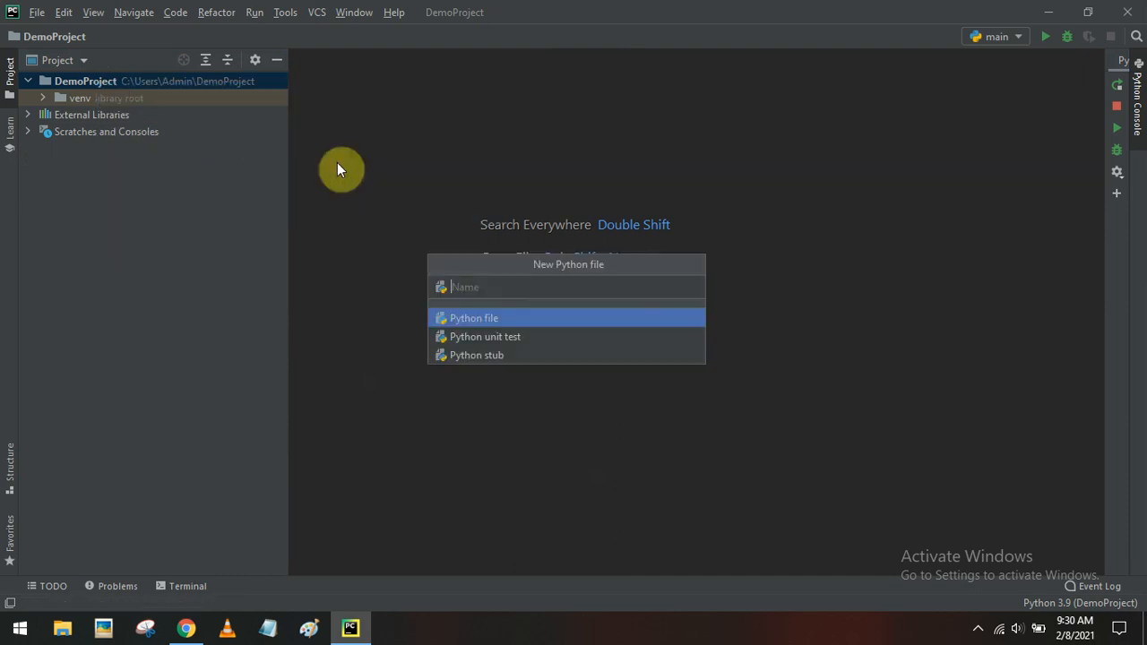
pyautogui.write('Example')
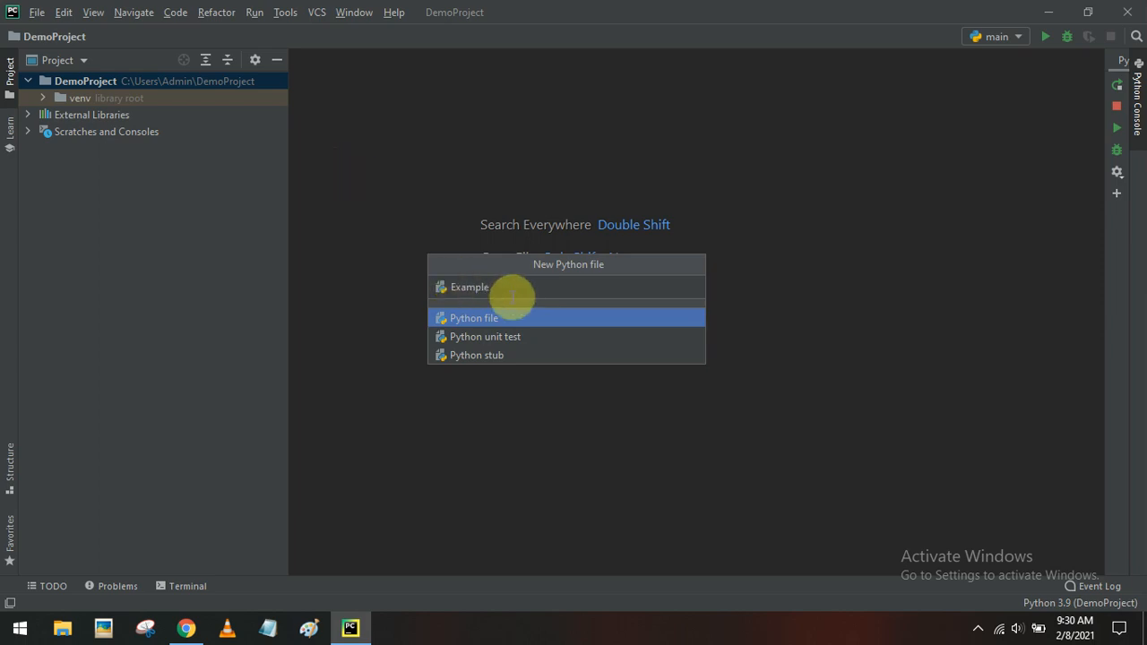
pyautogui.moveTo(441, 285); pyautogui.dragTo(498, 288)
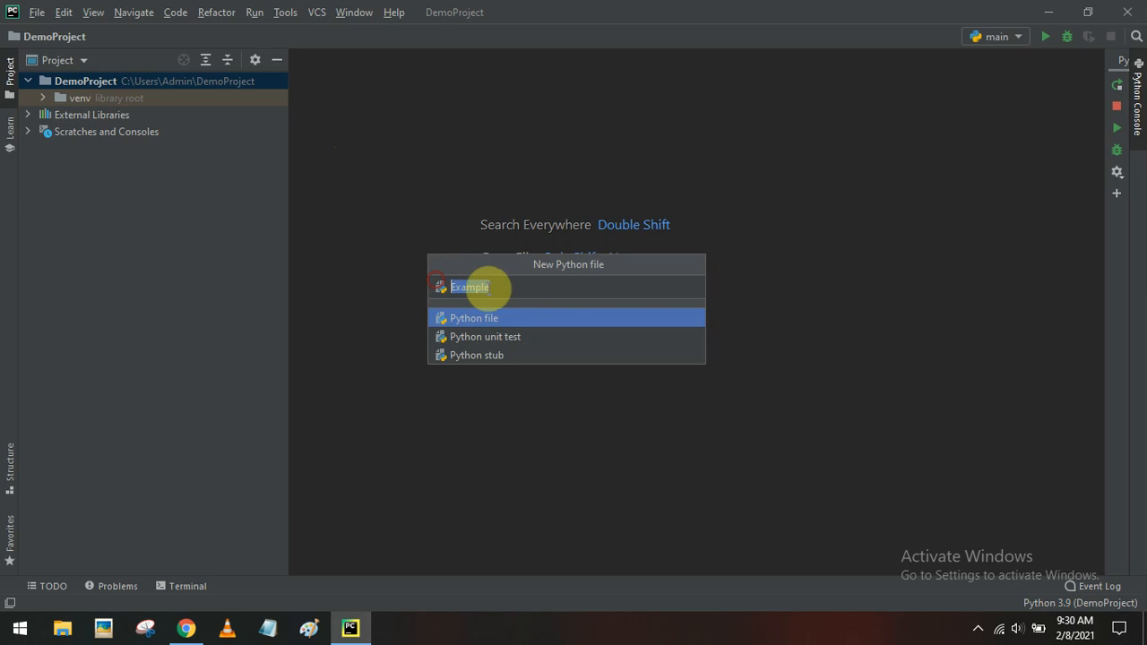
pyautogui.click(486, 322)
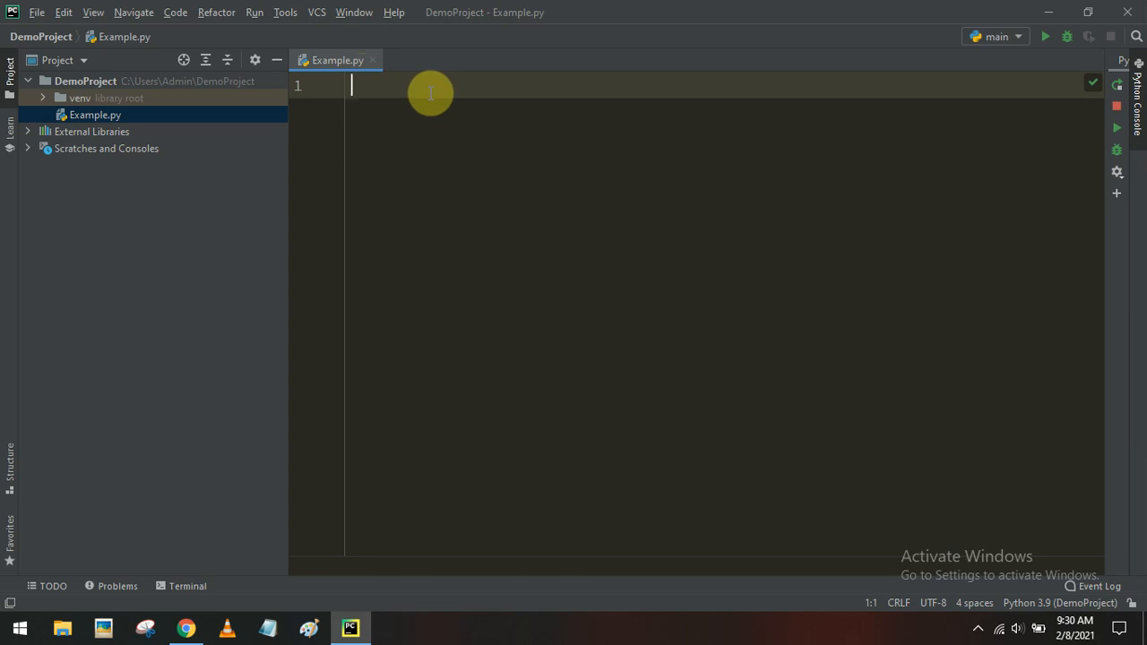
# Write print("Hello World") as the first line of Example.py and start a new line
pyautogui.write('print')
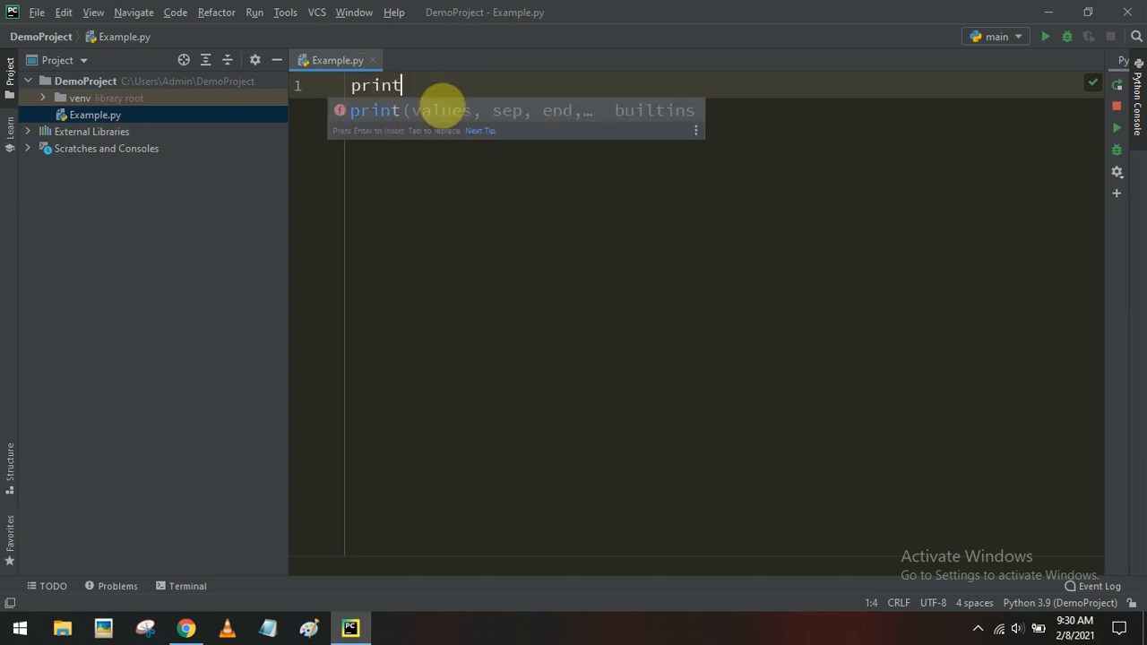
pyautogui.write('("Hel')
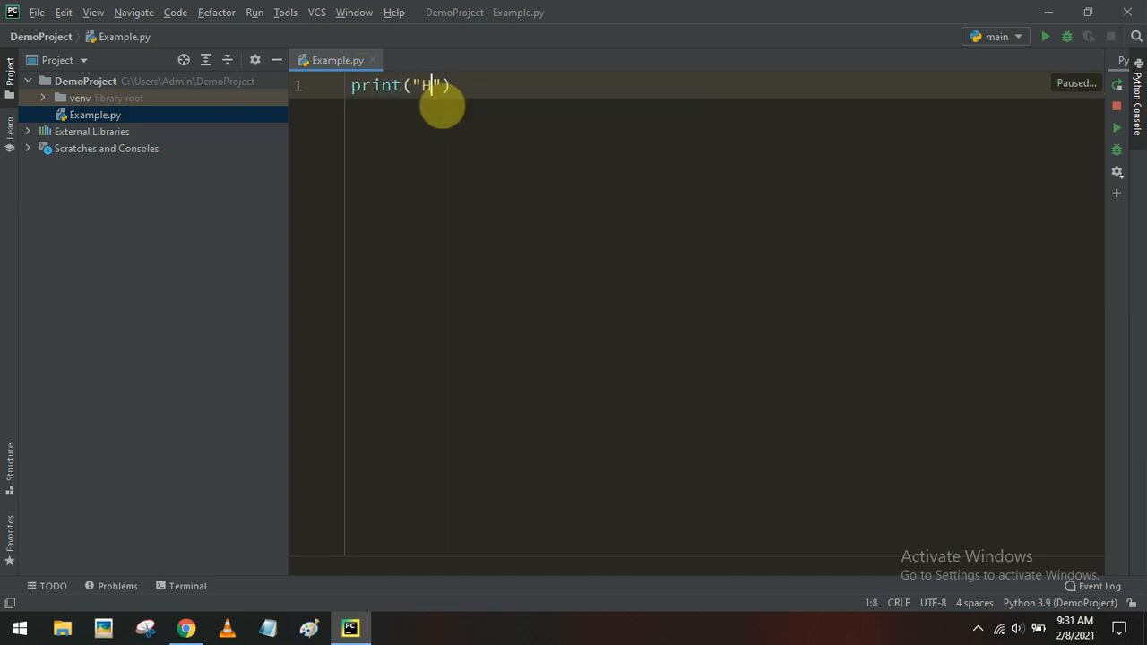
pyautogui.write('lo Worl')
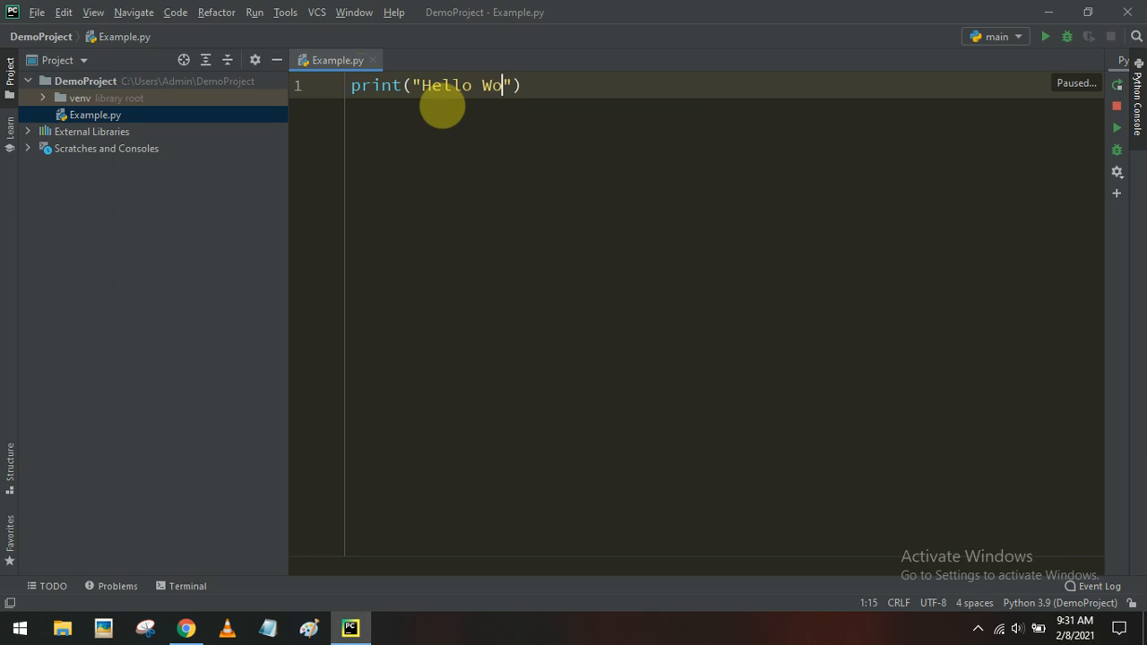
pyautogui.write('d')
pyautogui.press('End')
pyautogui.press('Return')
# Add print("The age is ", 20) as the second line of Example.py and start a new line
pyautogui.write('print("')
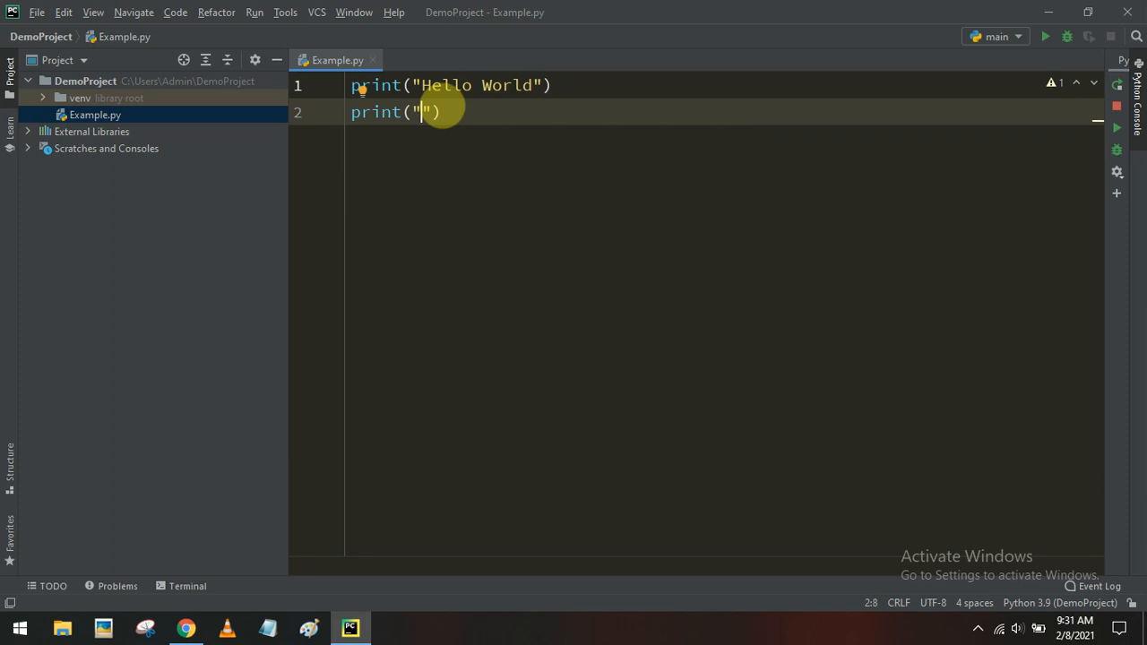
pyautogui.write('The age is ", 20')
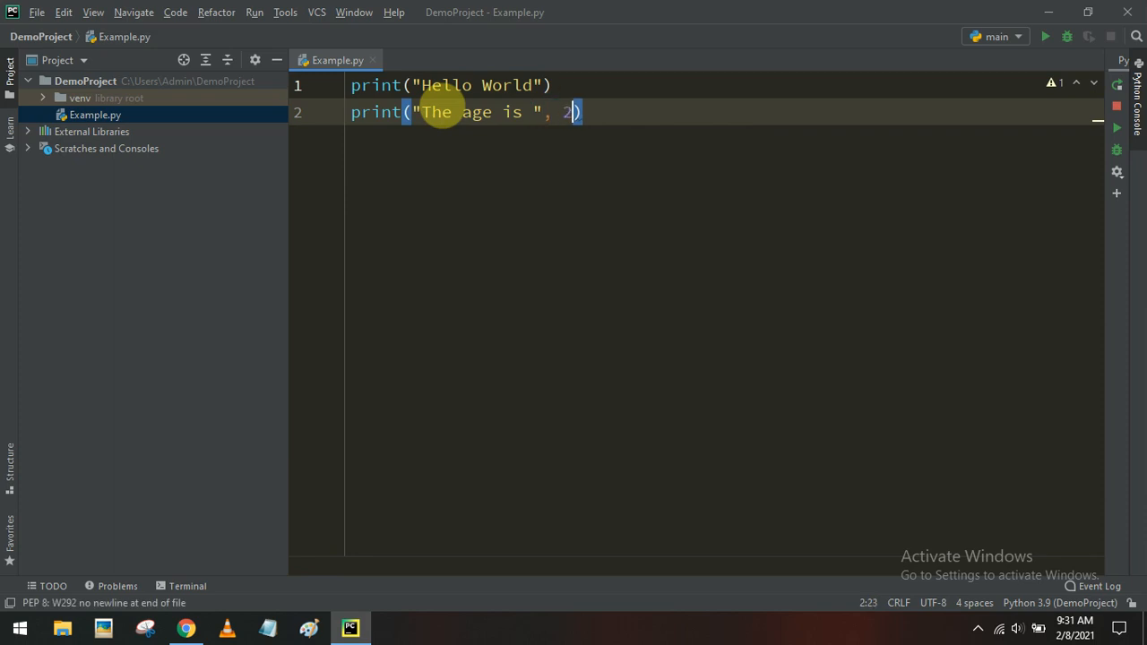
pyautogui.write(')')
pyautogui.press('Return')
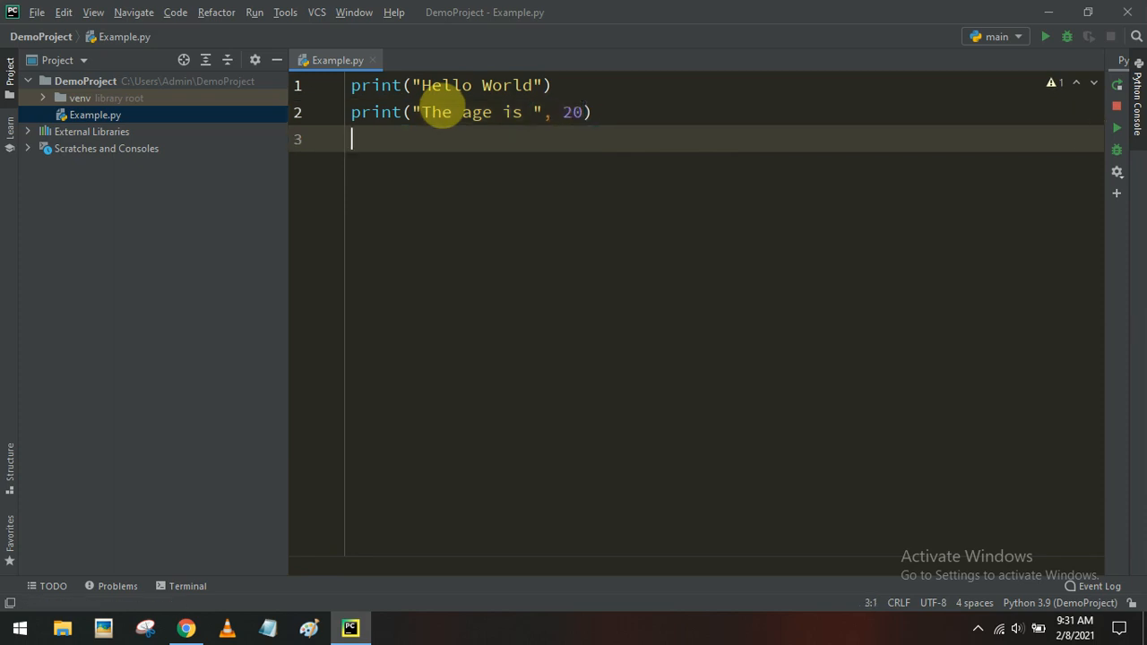
# Add print("Today is "," Good Day") as the third line of Example.py
pyautogui.write('print')
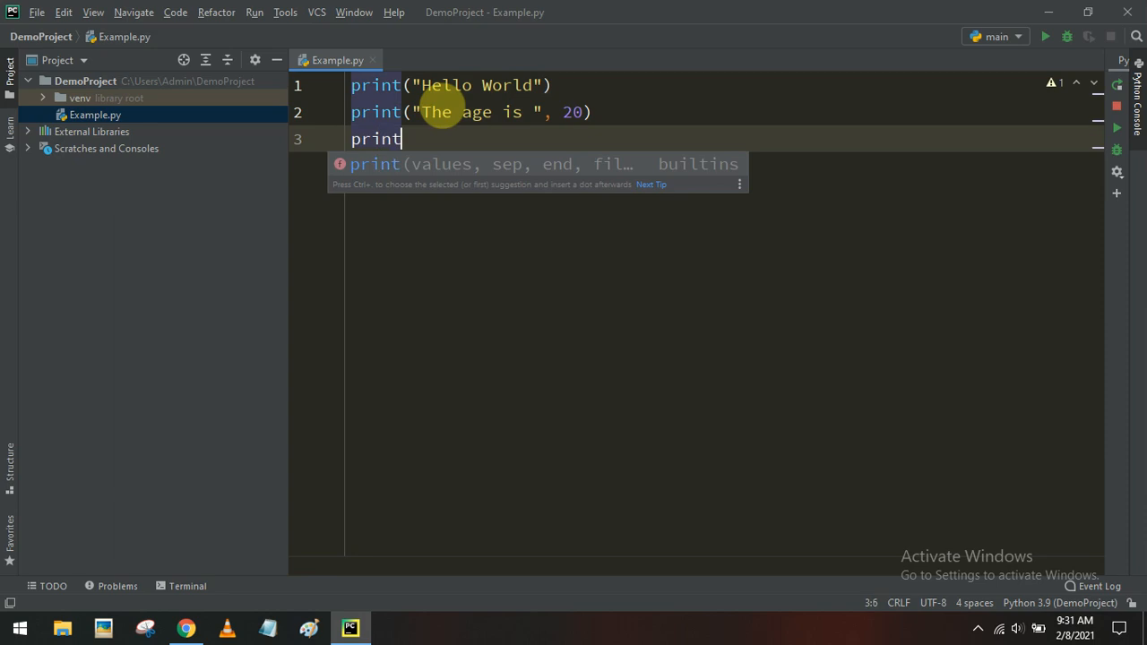
pyautogui.write('("')
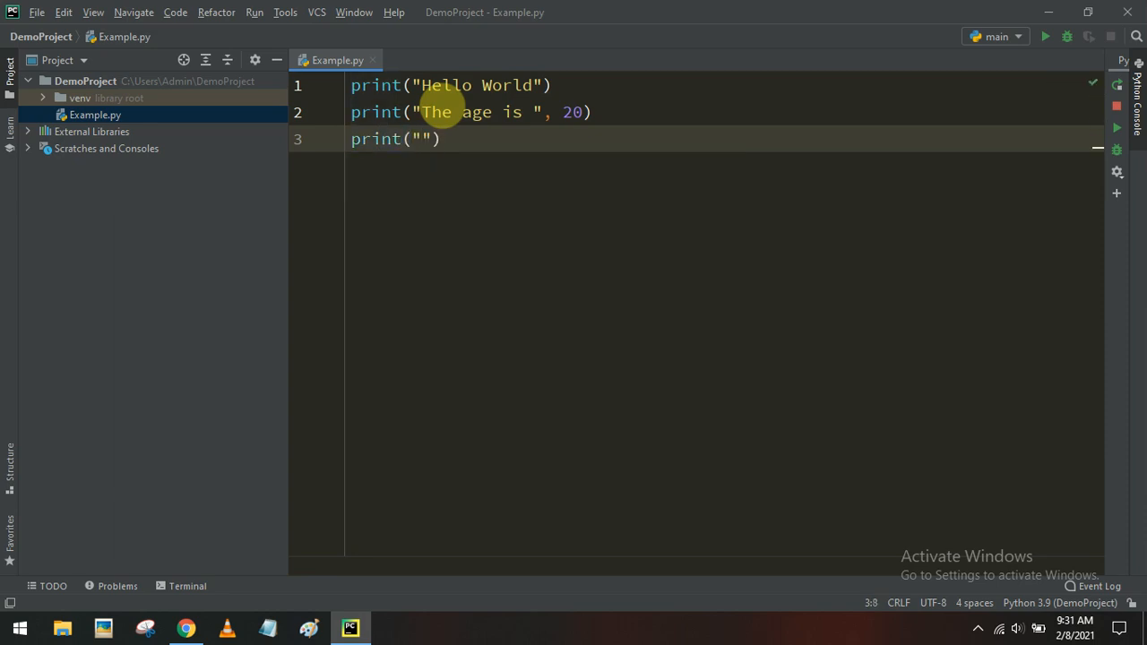
pyautogui.write('Today is')
pyautogui.press('Right')
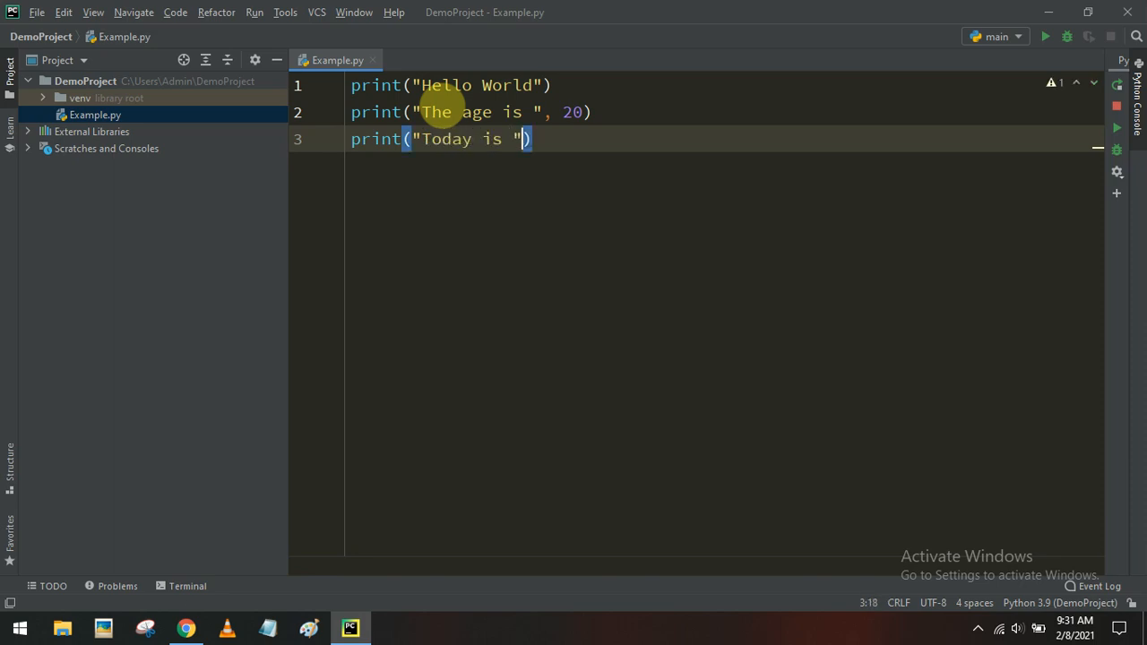
pyautogui.write(',"')
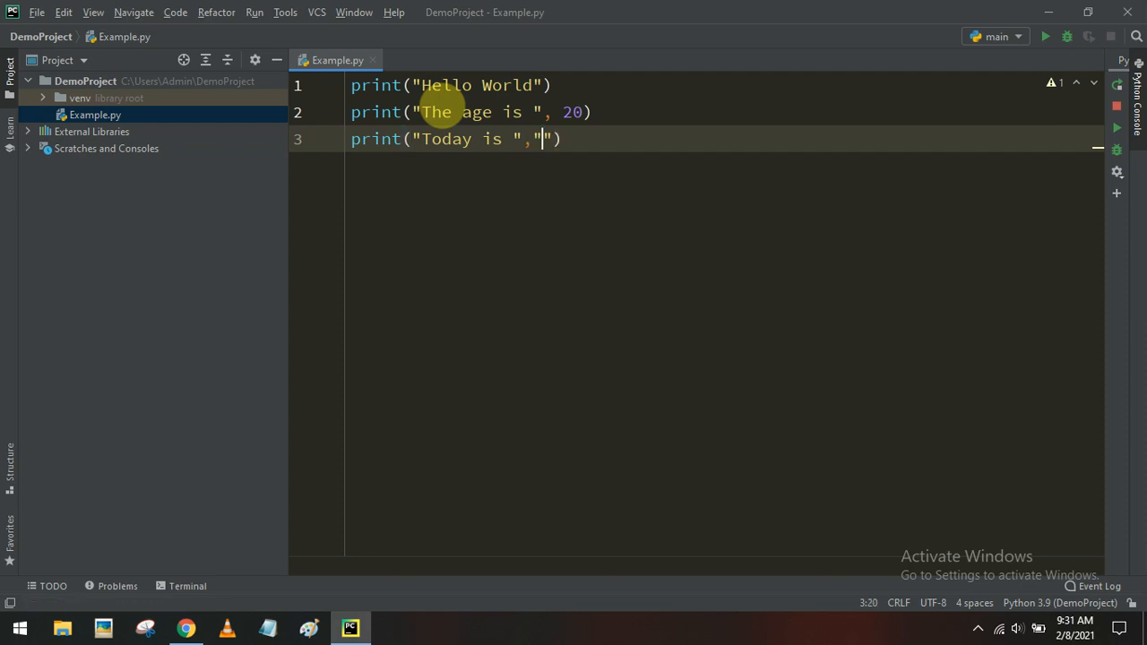
pyautogui.write(' Good Day')
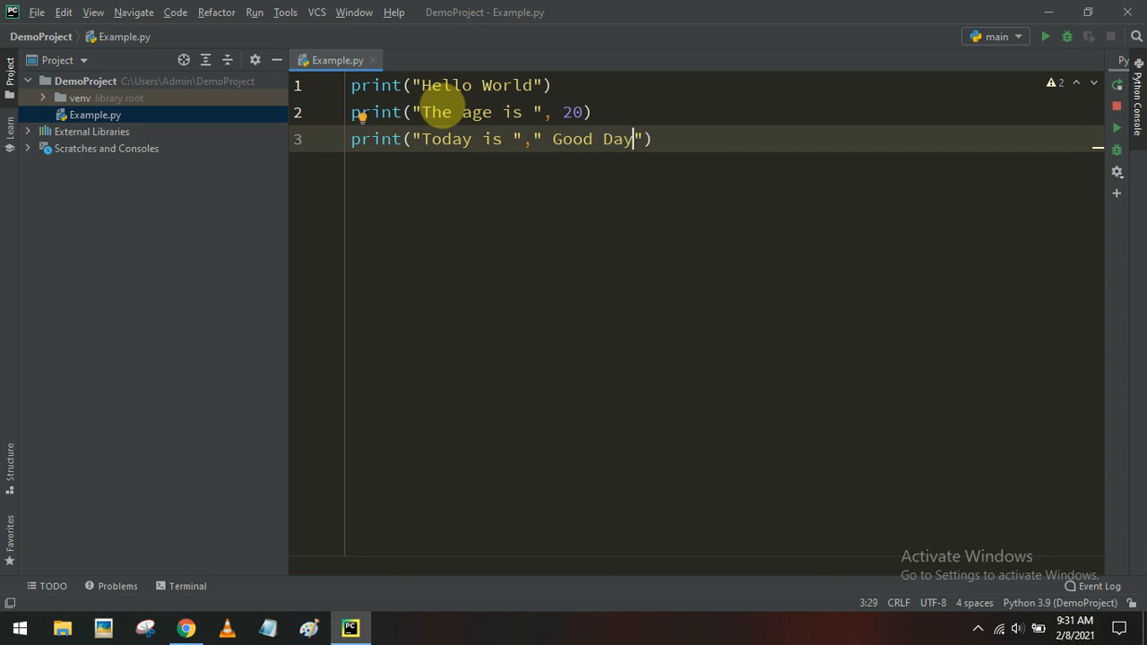
# Run the Example.py script from the editor
pyautogui.click(359, 85)
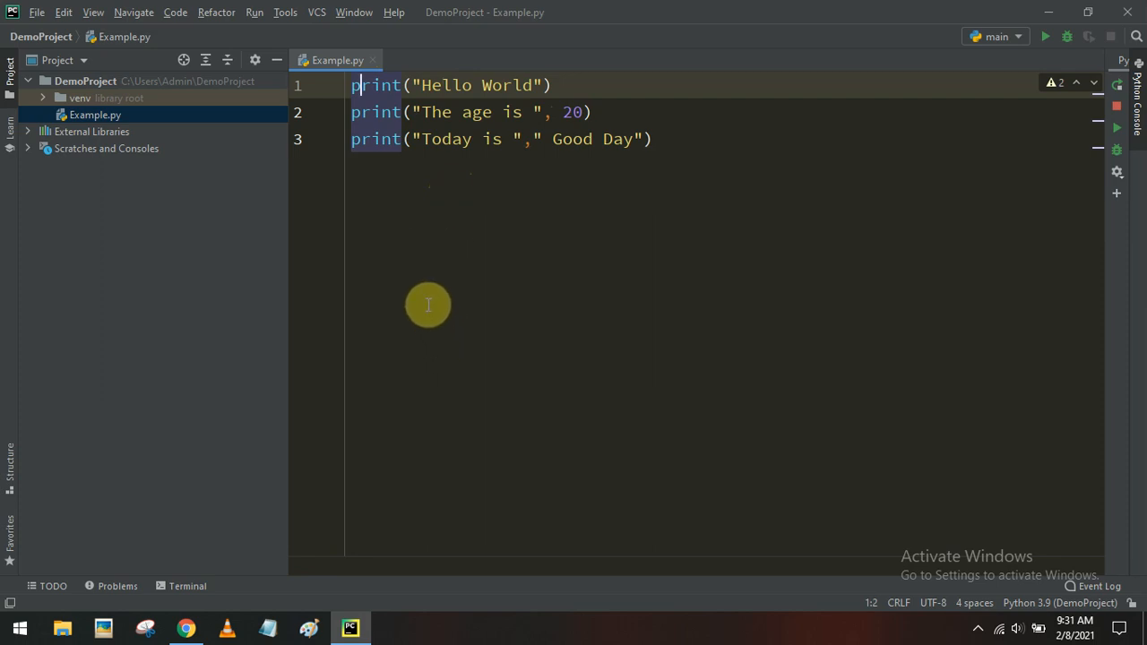
pyautogui.click(489, 215)
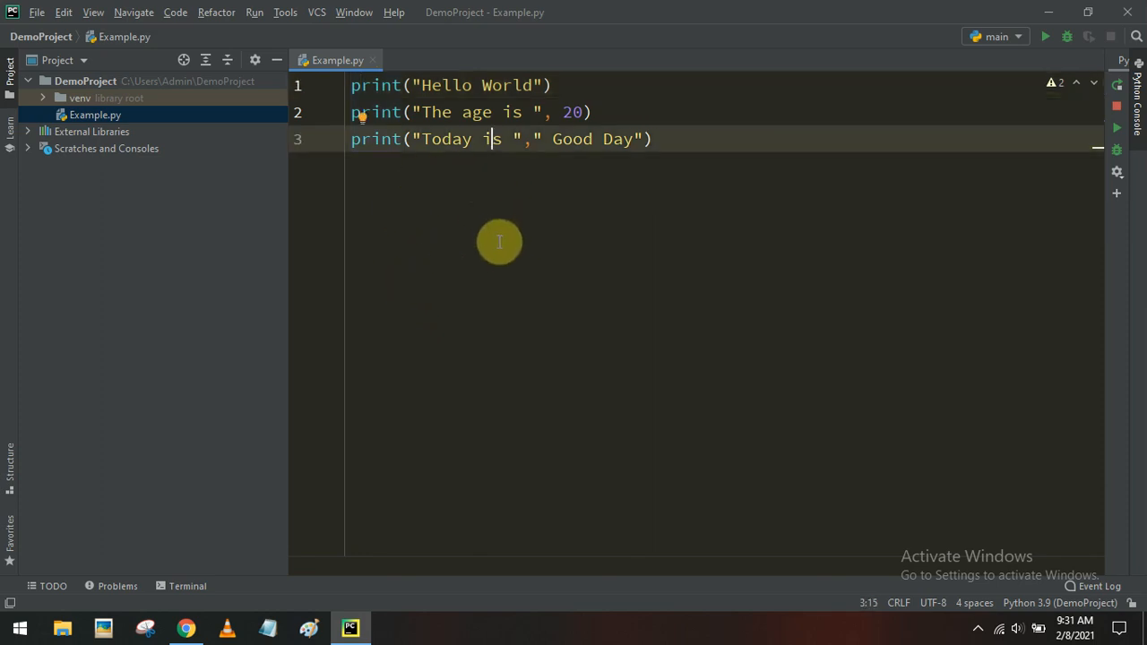
pyautogui.rightClick(475, 202)
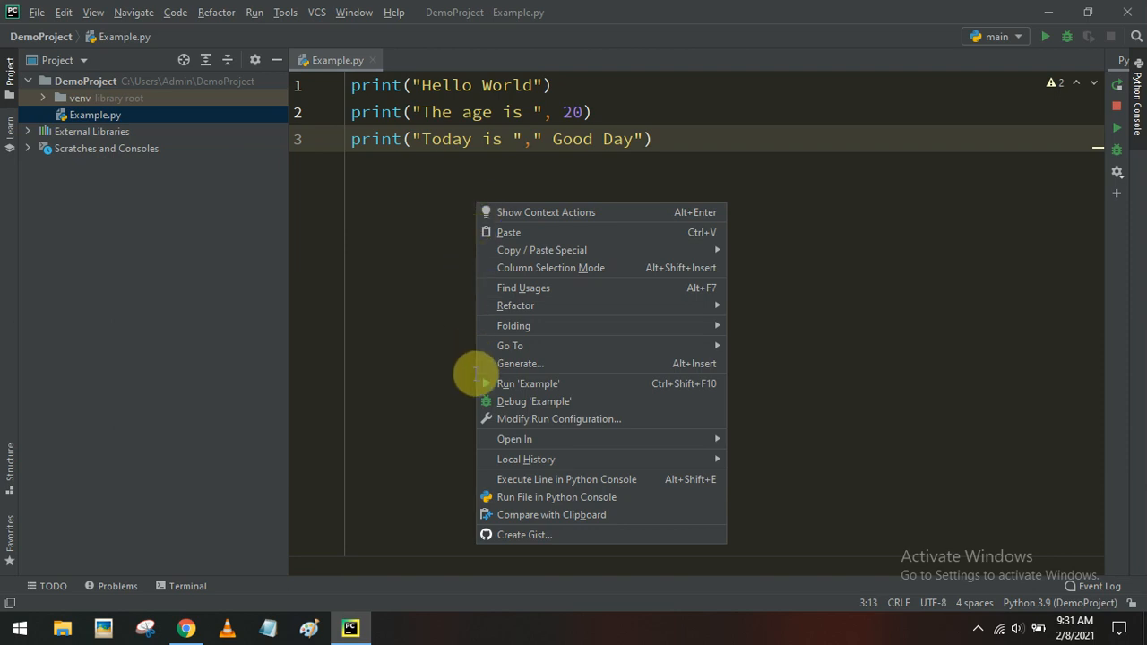
pyautogui.click(564, 387)
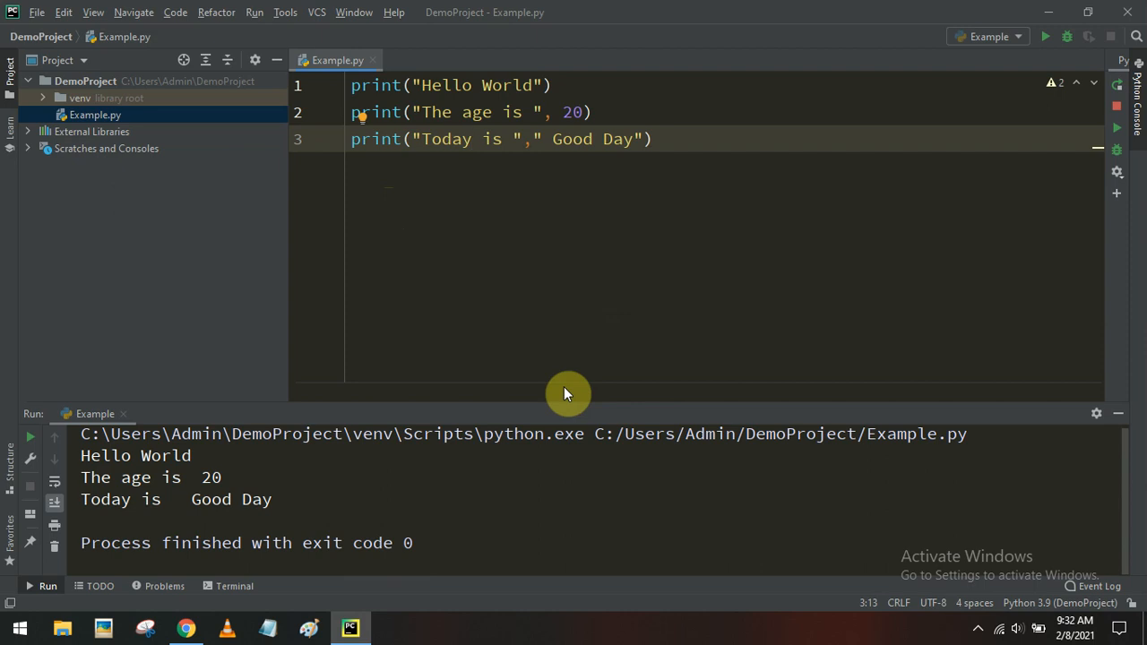
# Enlarge the Run output area to about half the window height and highlight the three printed lines
pyautogui.moveTo(471, 404); pyautogui.dragTo(474, 239)
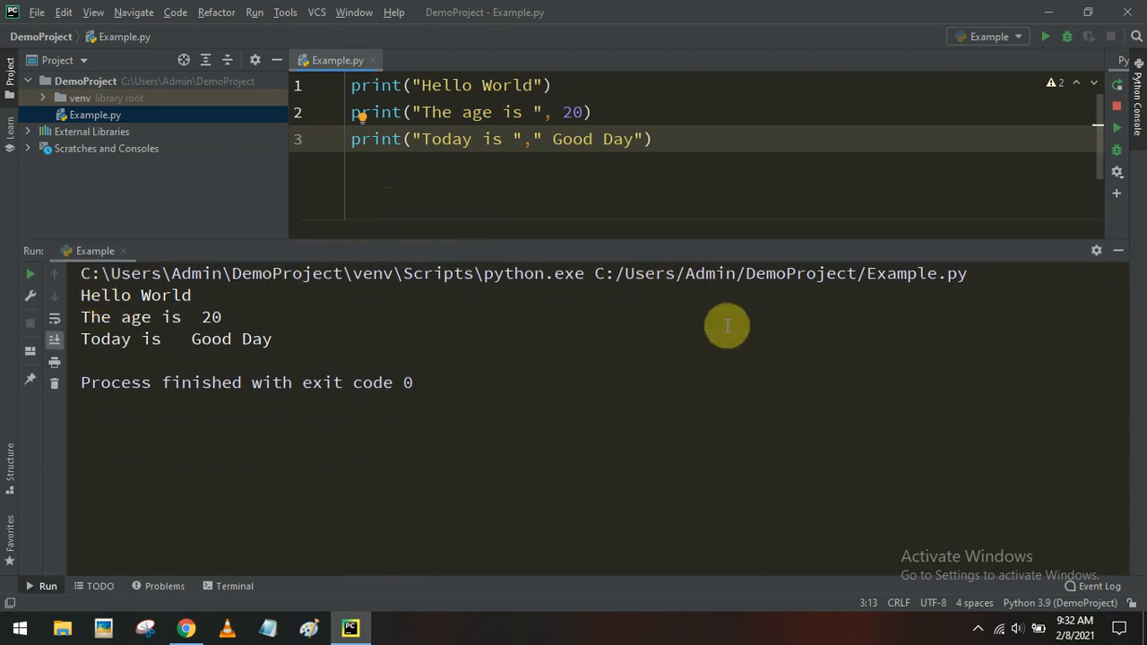
pyautogui.moveTo(266, 242); pyautogui.dragTo(258, 305)
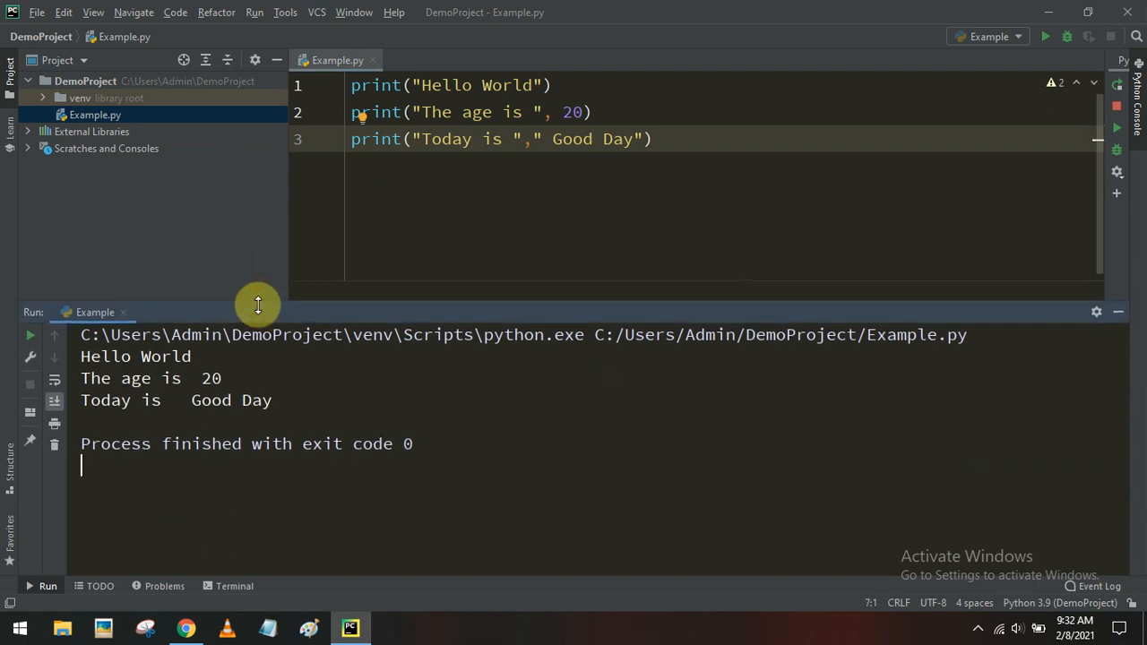
pyautogui.moveTo(80, 356); pyautogui.dragTo(275, 400)
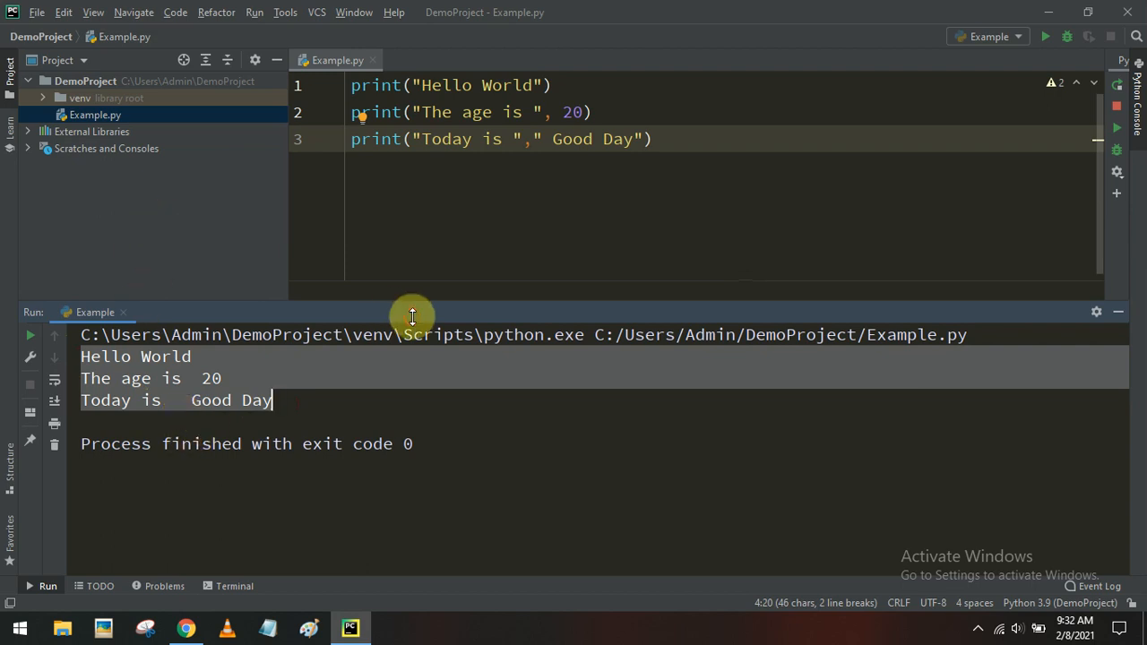
pyautogui.click(446, 419)
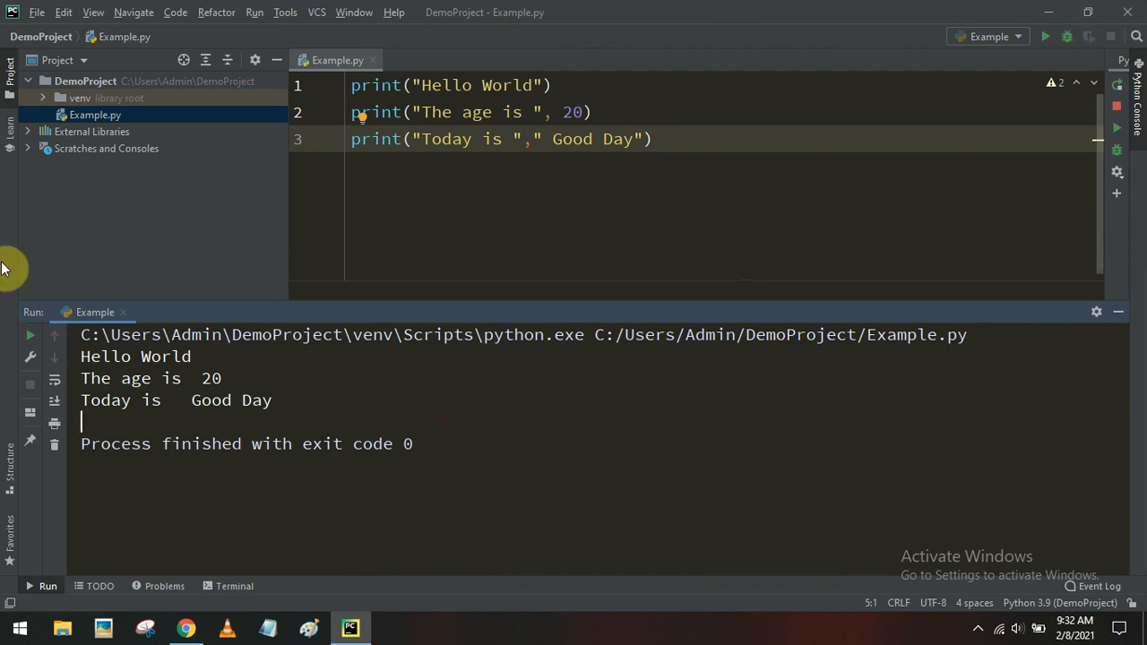
# Change the IDE's appearance theme to IntelliJ Light and apply it
pyautogui.click(37, 20)
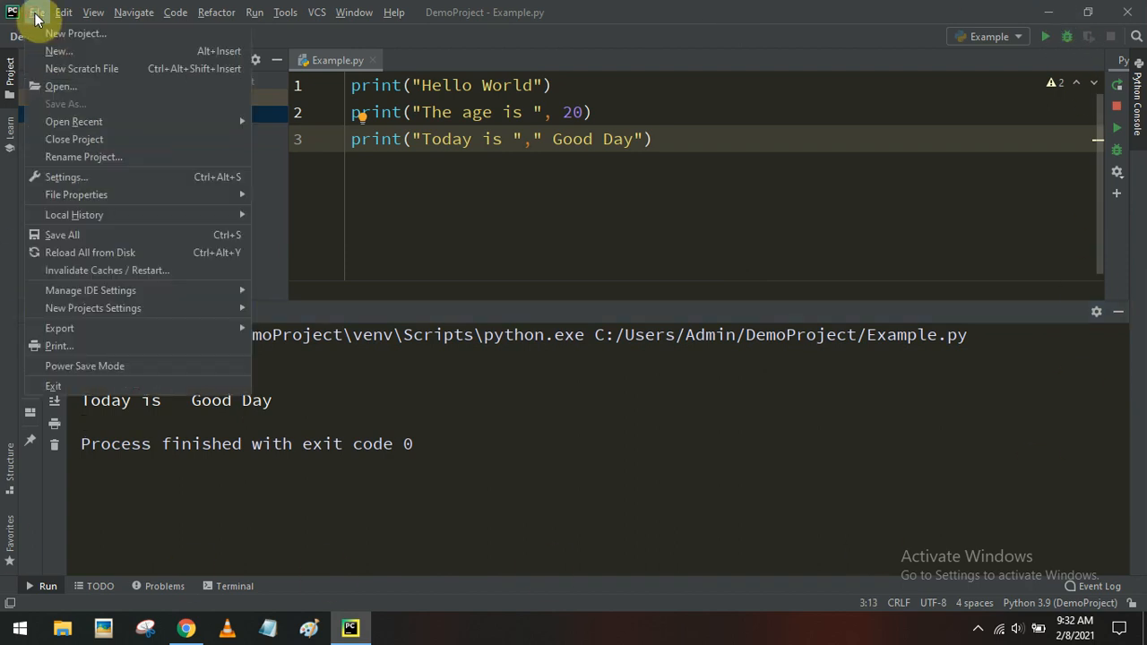
pyautogui.click(61, 173)
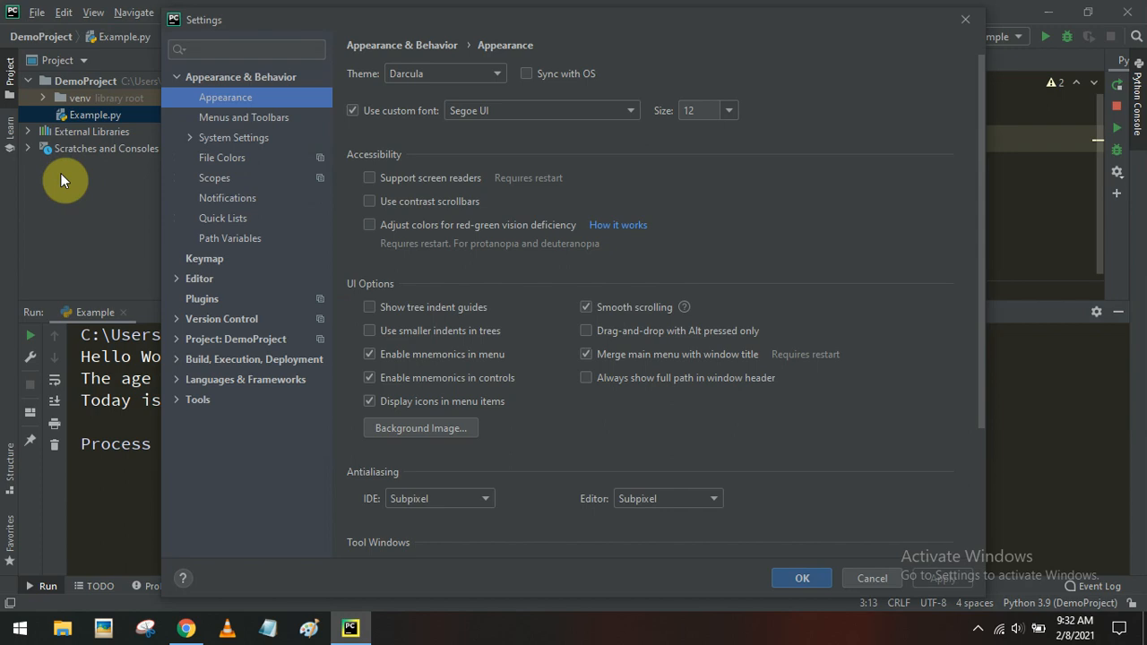
pyautogui.click(400, 73)
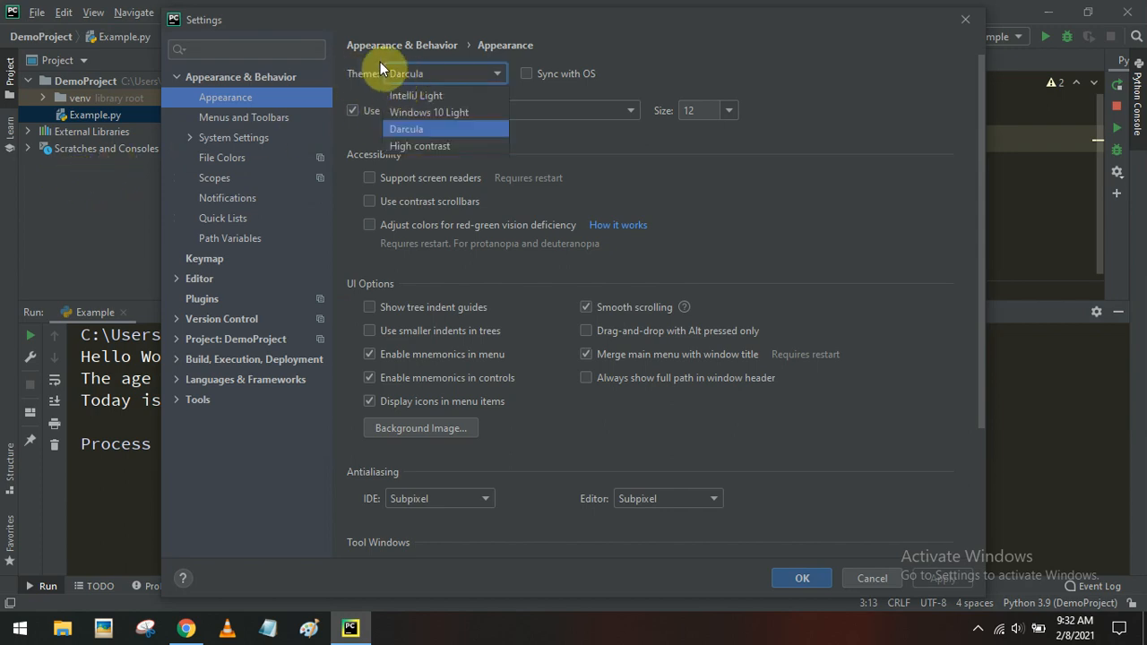
pyautogui.click(419, 97)
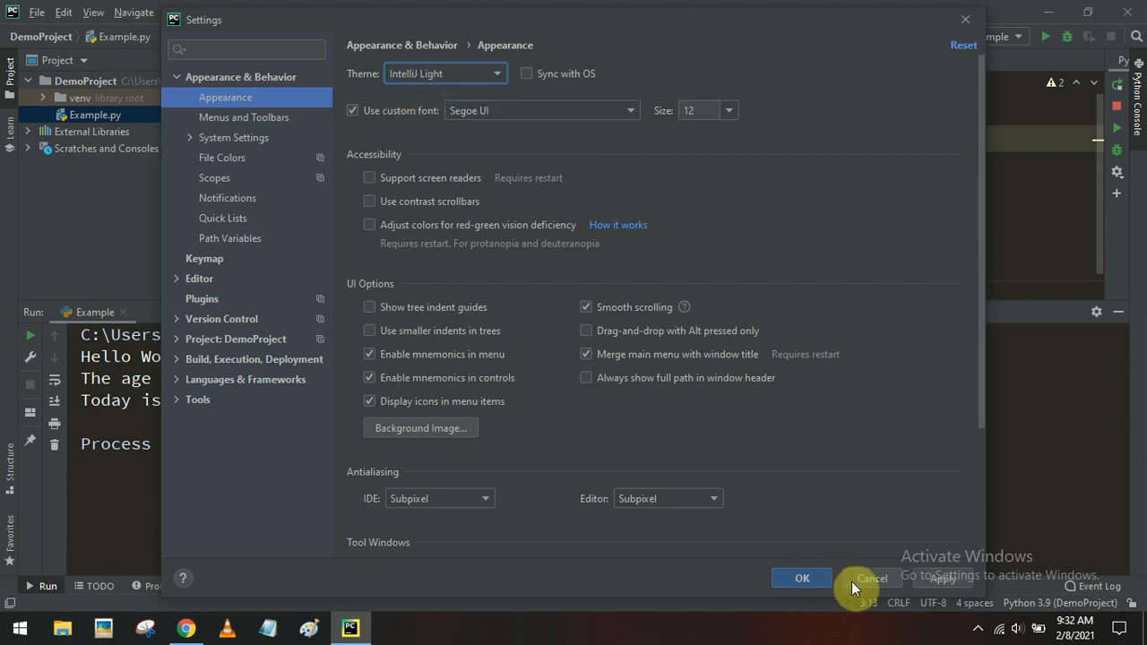
pyautogui.click(934, 578)
pyautogui.click(813, 578)
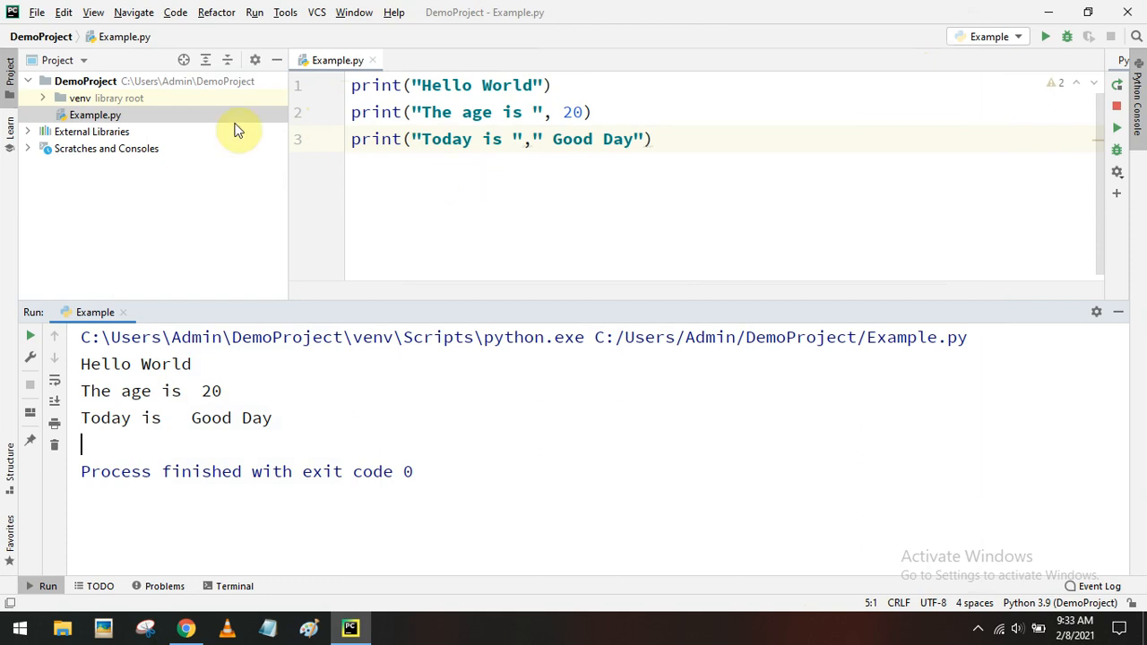
# Set the IDE's appearance theme back to Darcula and close the settings
pyautogui.click(34, 14)
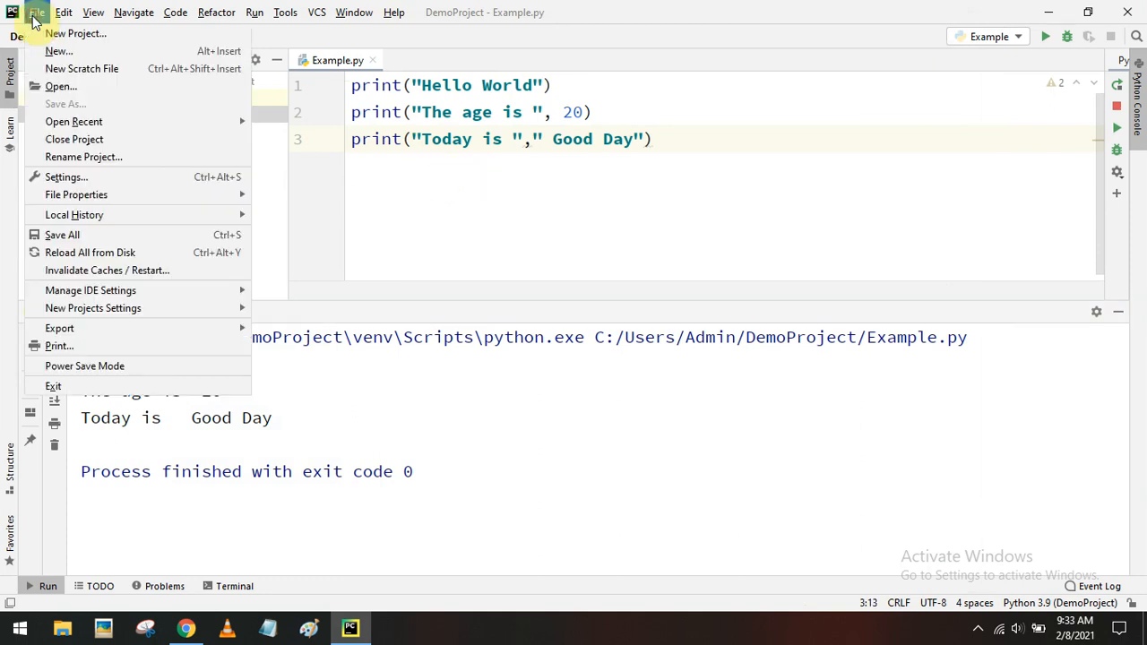
pyautogui.click(78, 178)
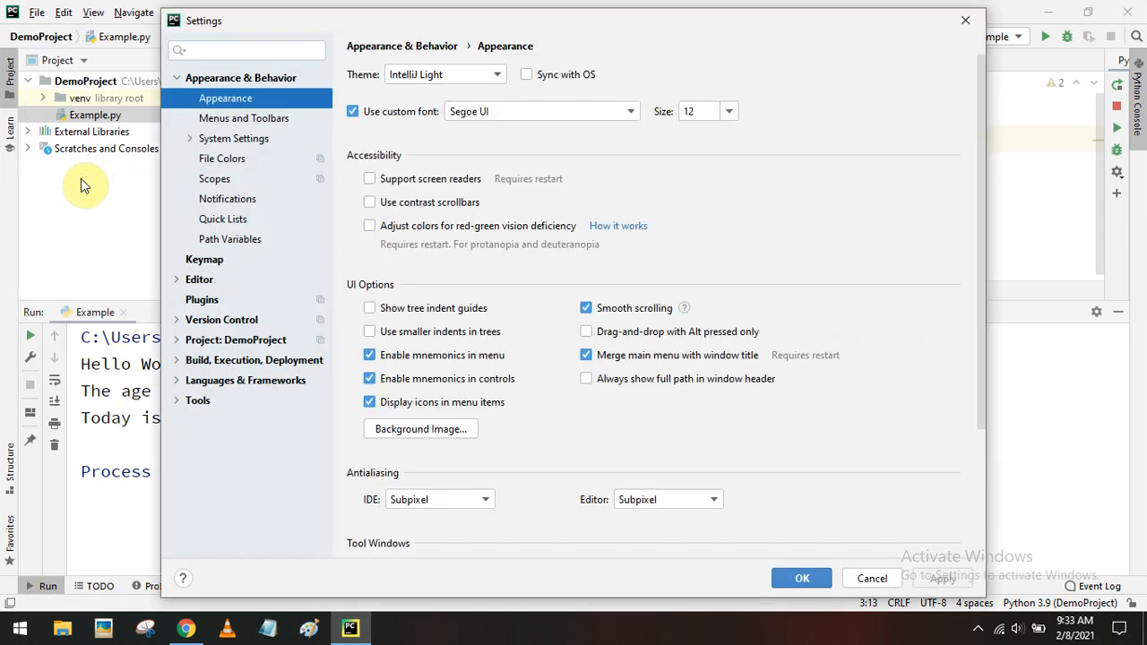
pyautogui.click(468, 74)
pyautogui.click(445, 135)
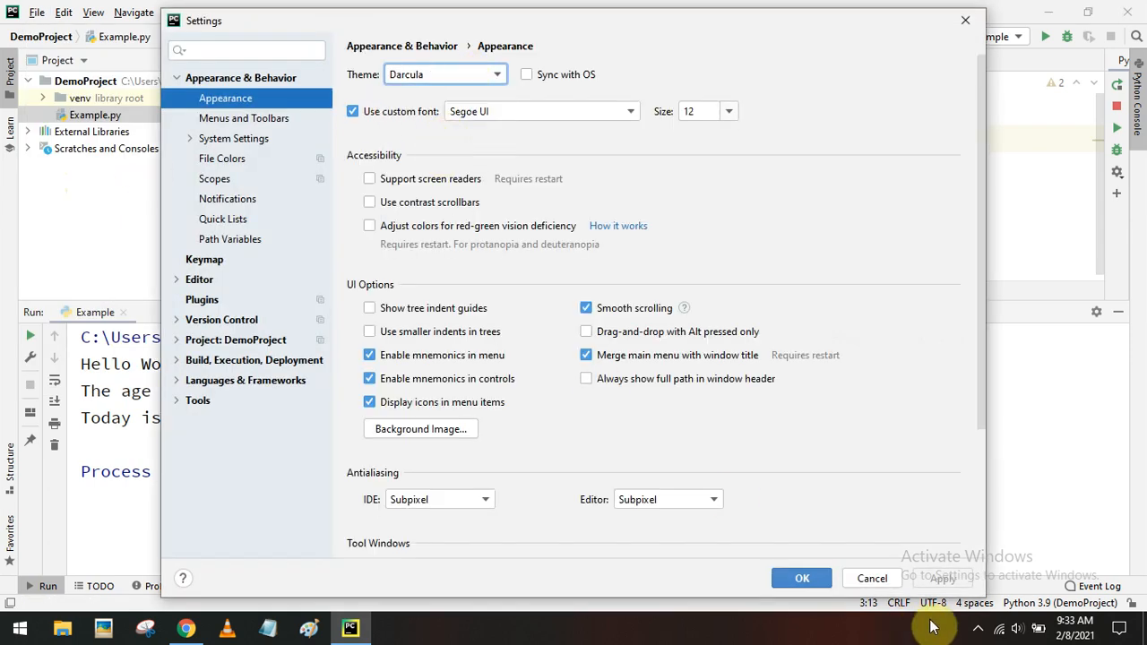
pyautogui.click(784, 578)
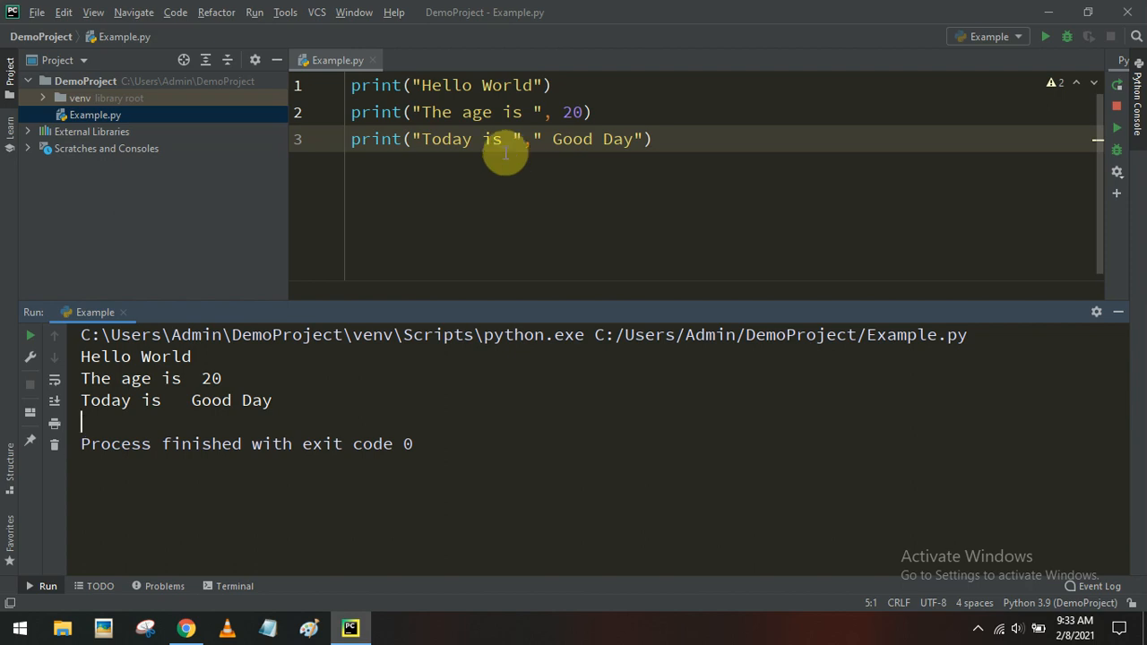
pyautogui.click(978, 626)
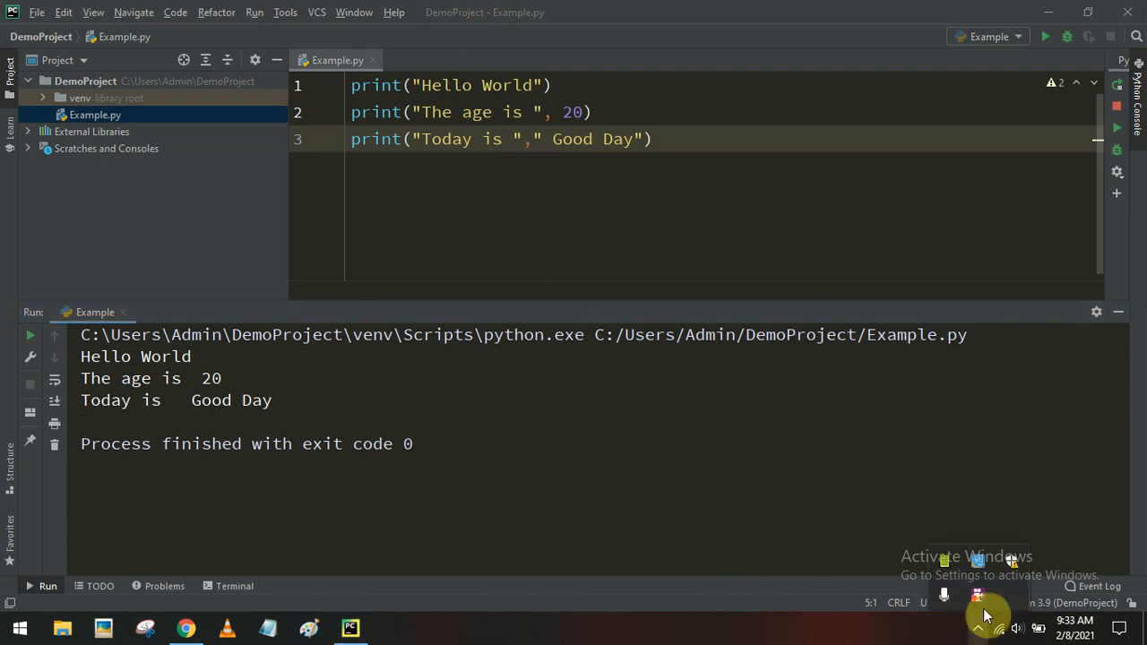